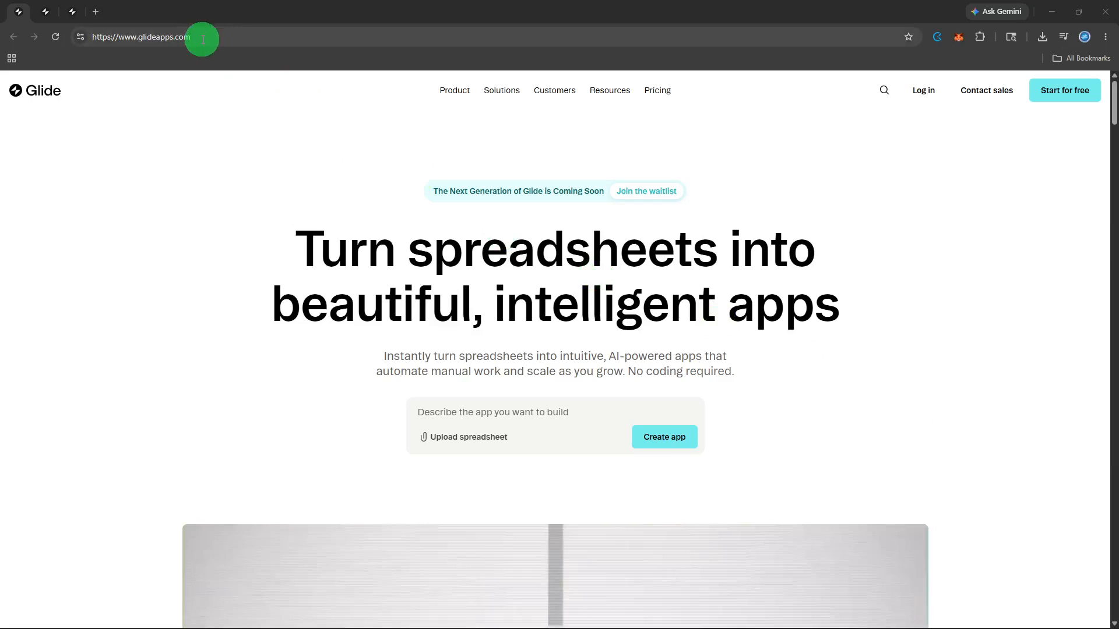
# Step: Log in from the glideapps.com homepage to reach the team's Apps dashboard
pyautogui.click(202, 39)
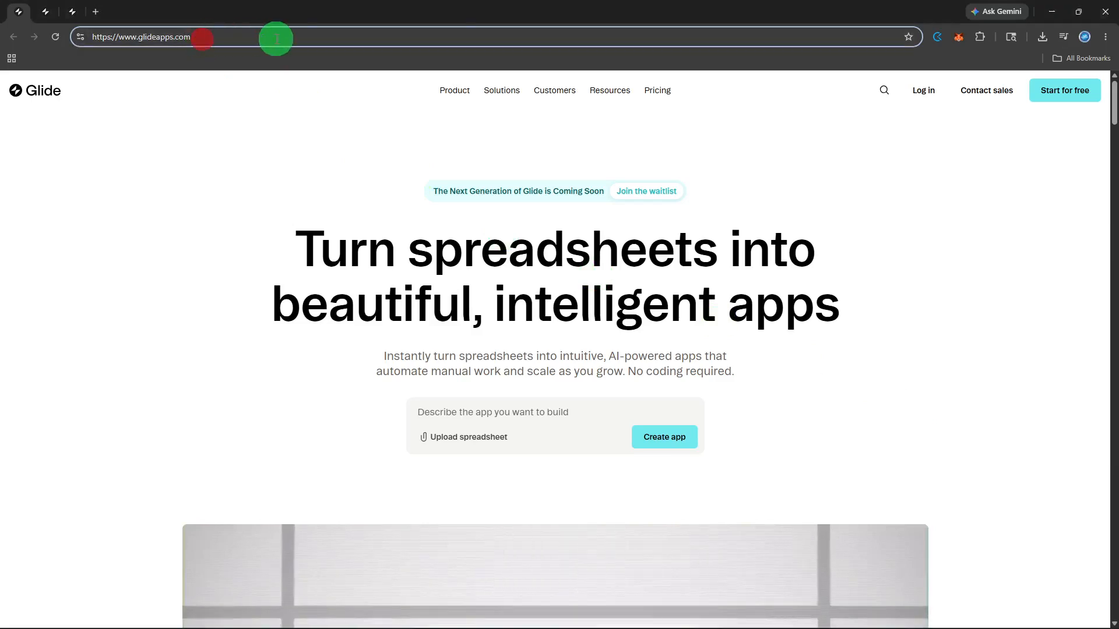
pyautogui.click(931, 95)
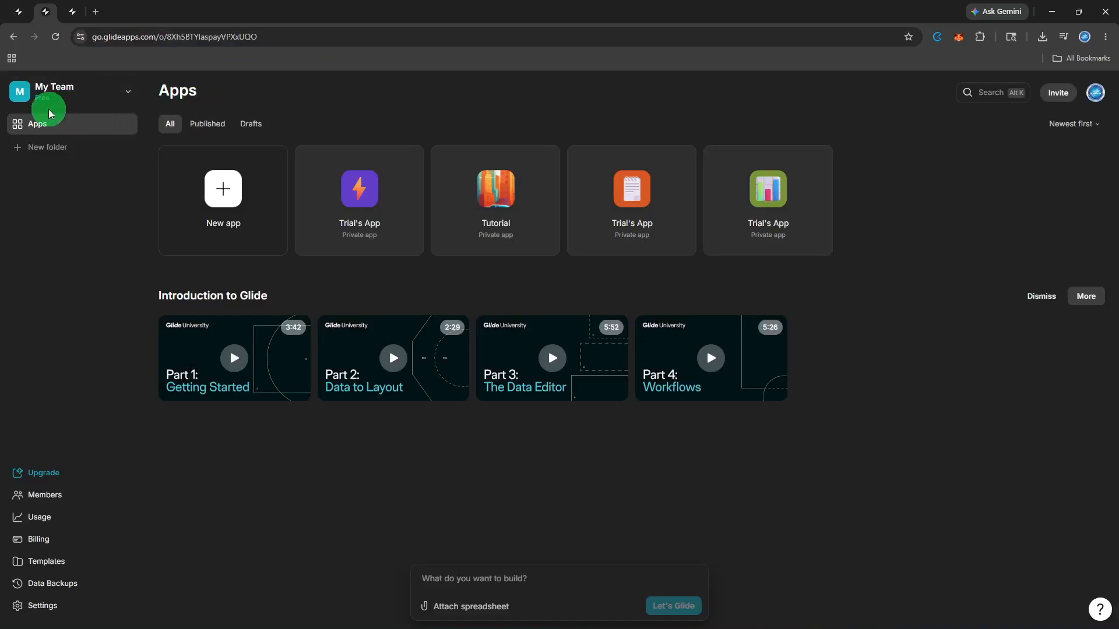
# Step: Create a new app from the Blank template
pyautogui.click(63, 132)
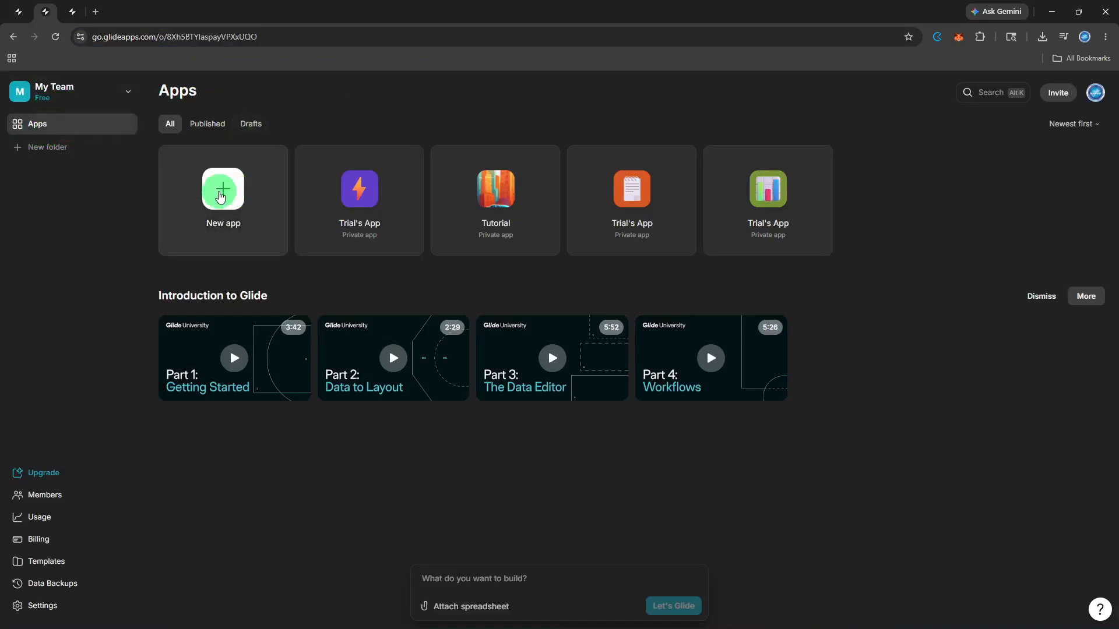
pyautogui.click(224, 197)
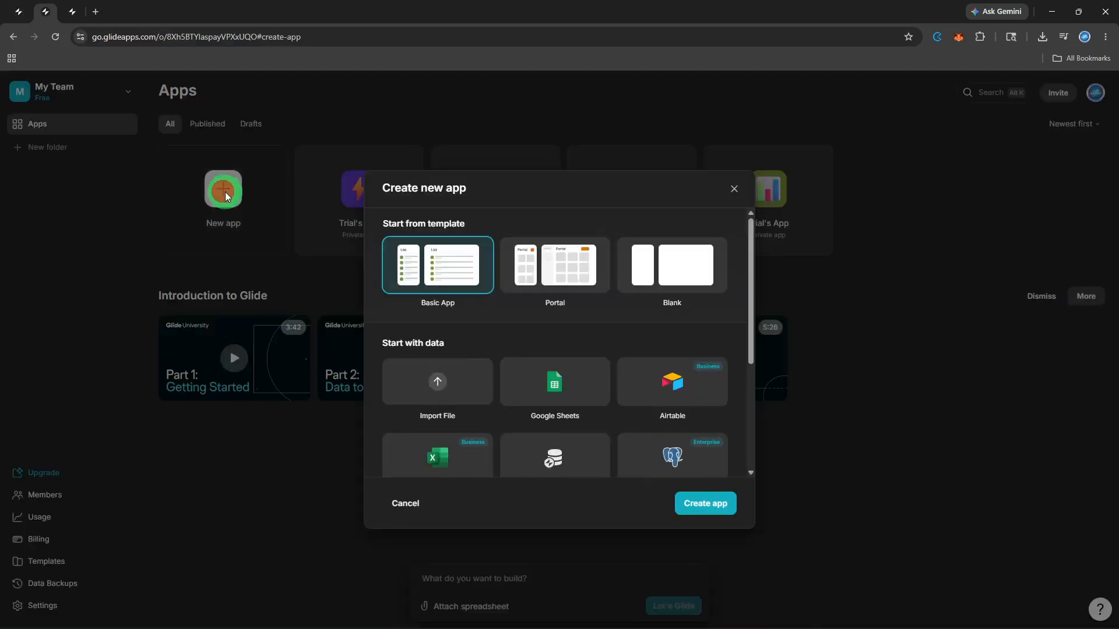
pyautogui.click(691, 283)
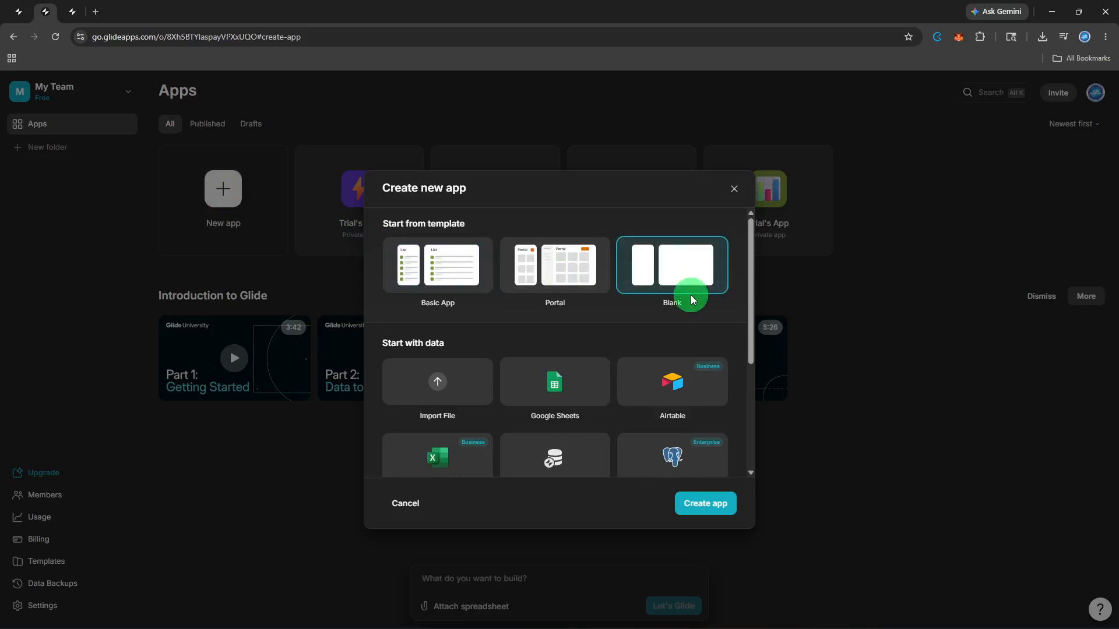
pyautogui.click(697, 505)
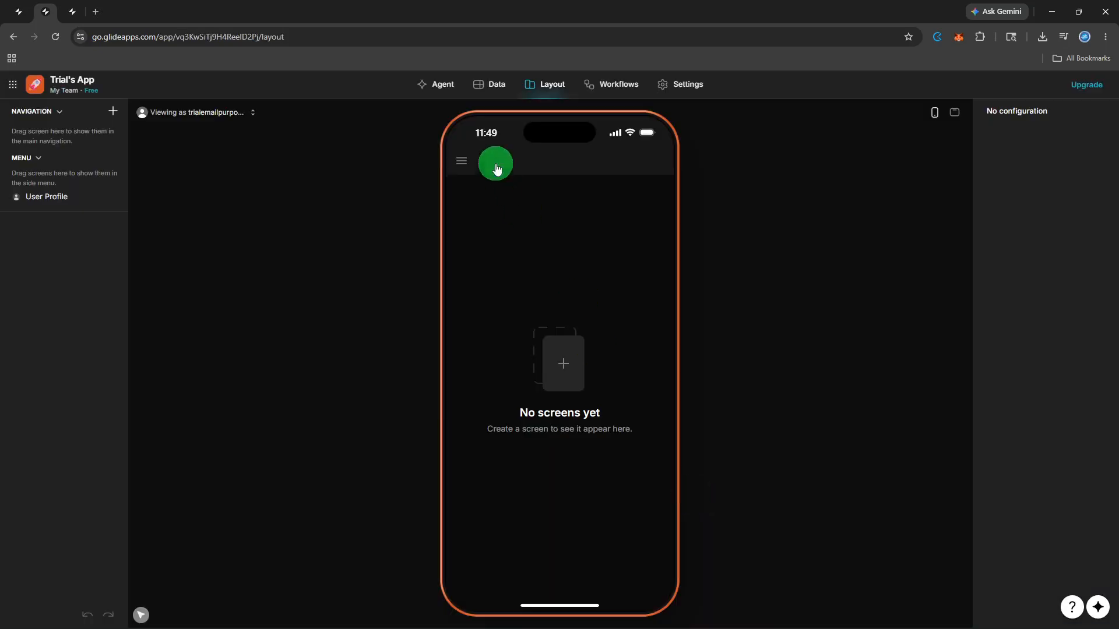
# Step: Add a blank table, fun-instrument, in the Data editor and select its first Name cell
pyautogui.click(493, 87)
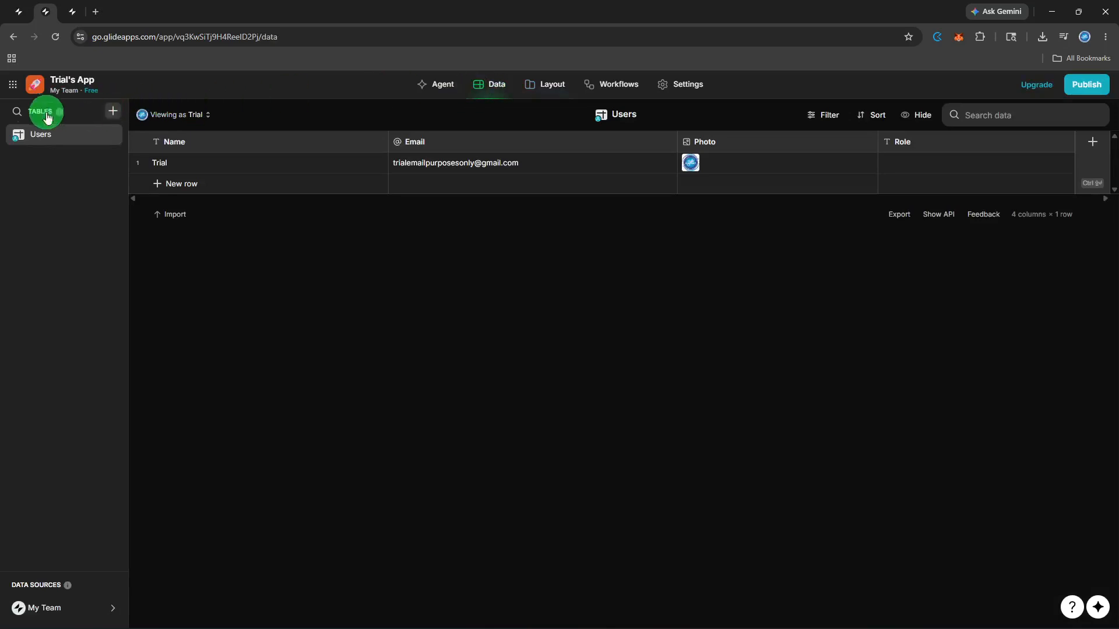
pyautogui.click(114, 115)
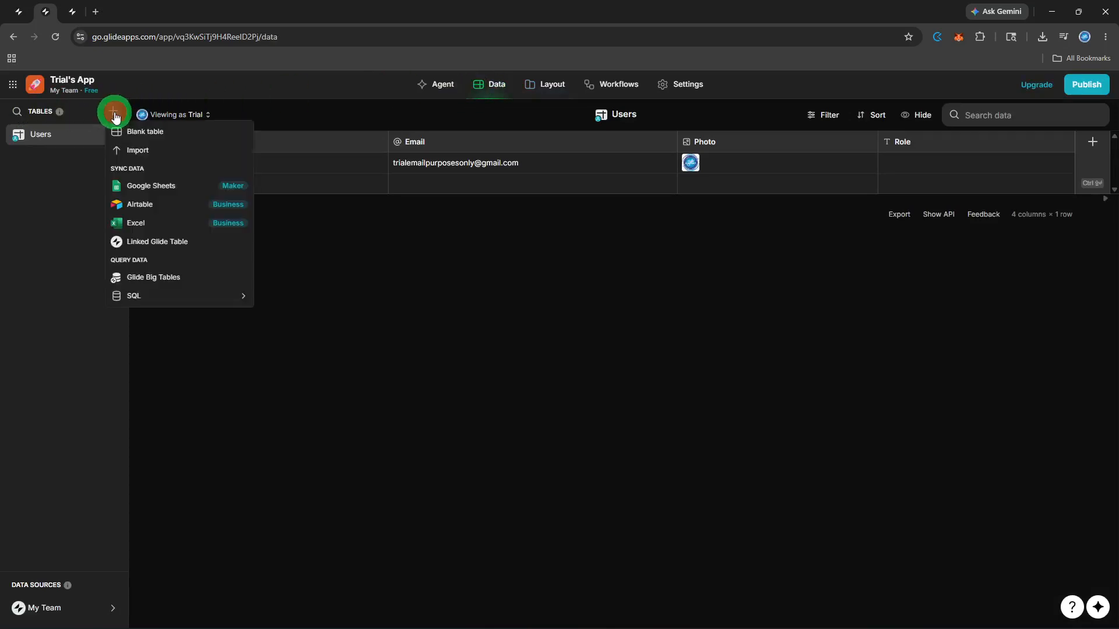
pyautogui.click(153, 133)
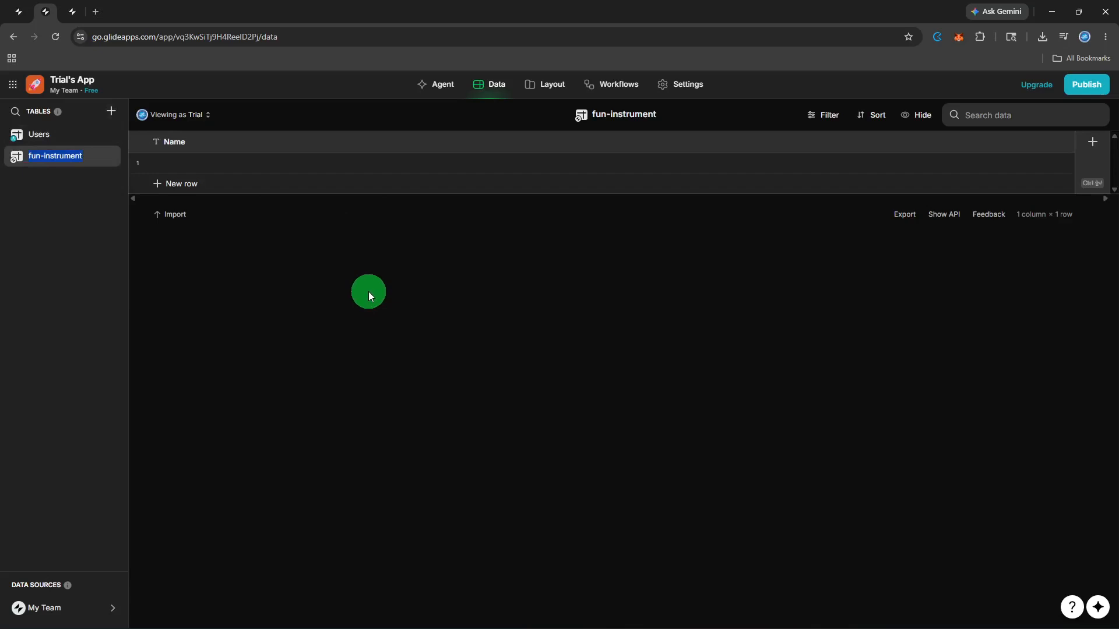
pyautogui.click(202, 162)
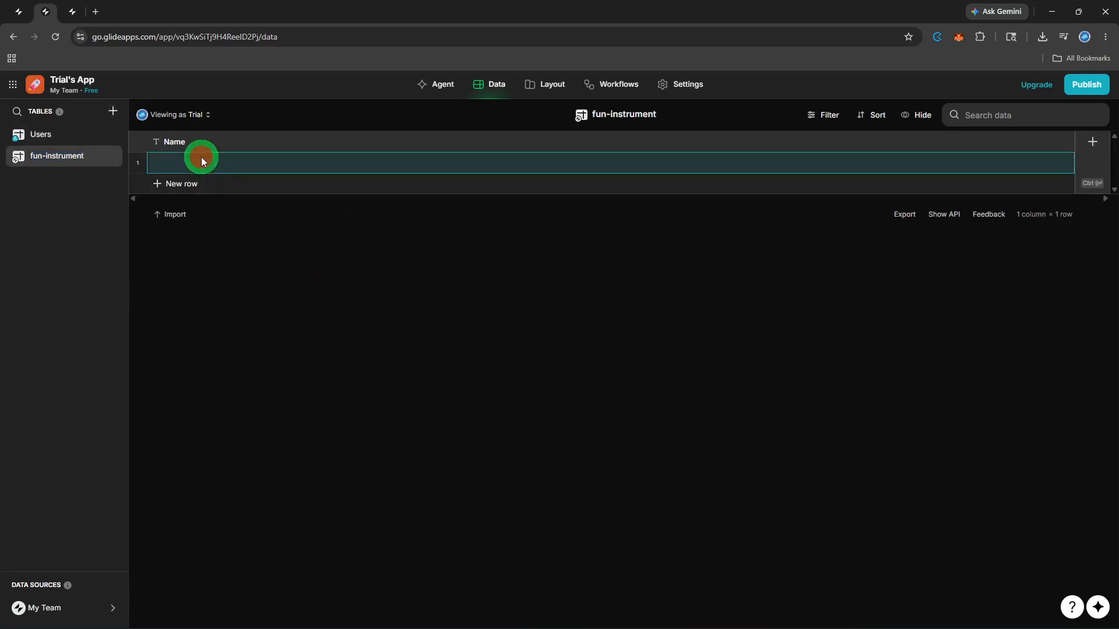
# Step: Enter Menu in row 1's Name cell and add a text column named Food Name
pyautogui.write('Menu')
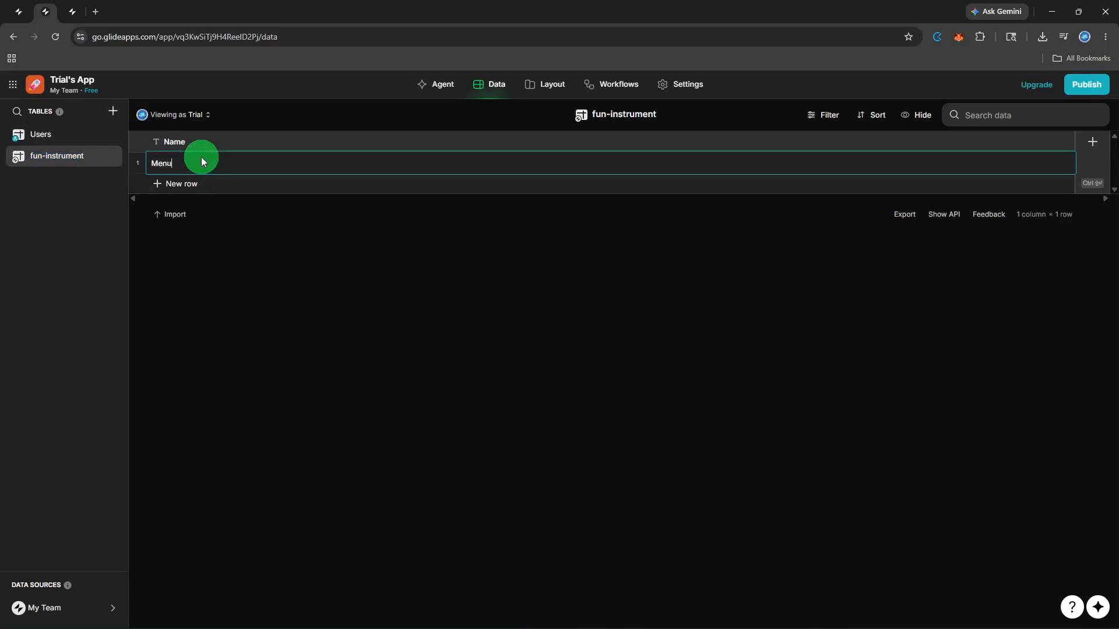
pyautogui.click(206, 260)
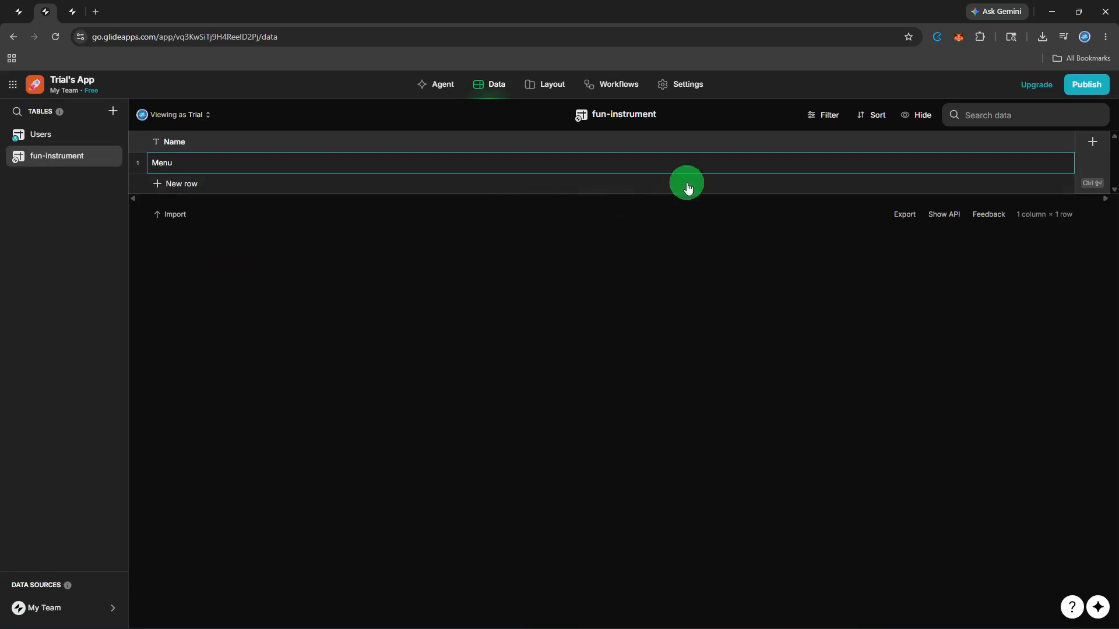
pyautogui.click(1094, 147)
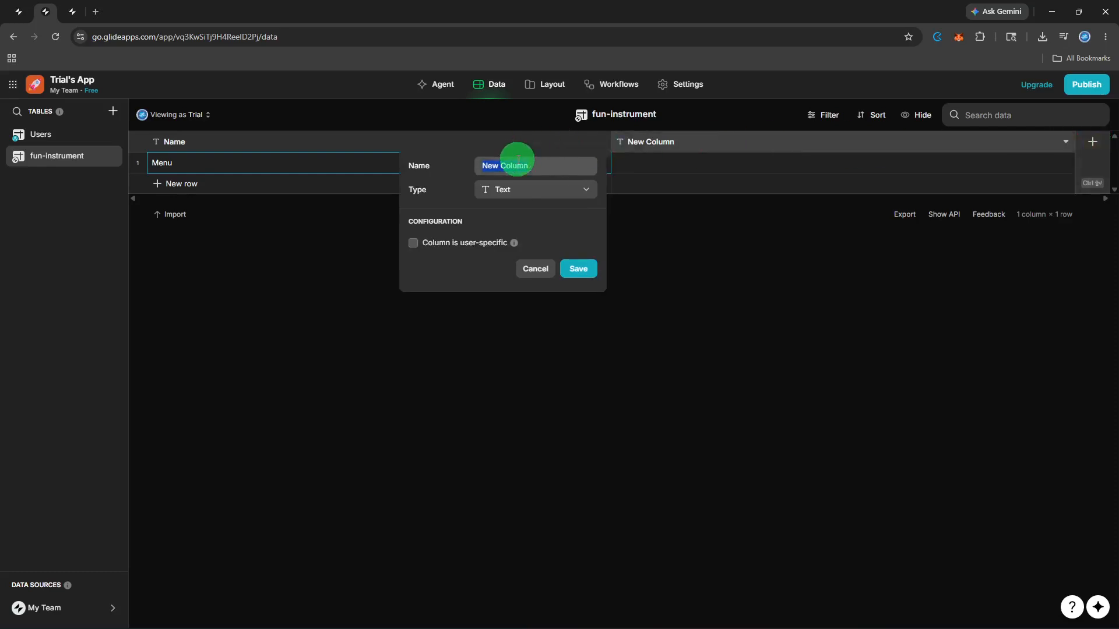
pyautogui.press('BackSpace')
pyautogui.write('Foo')
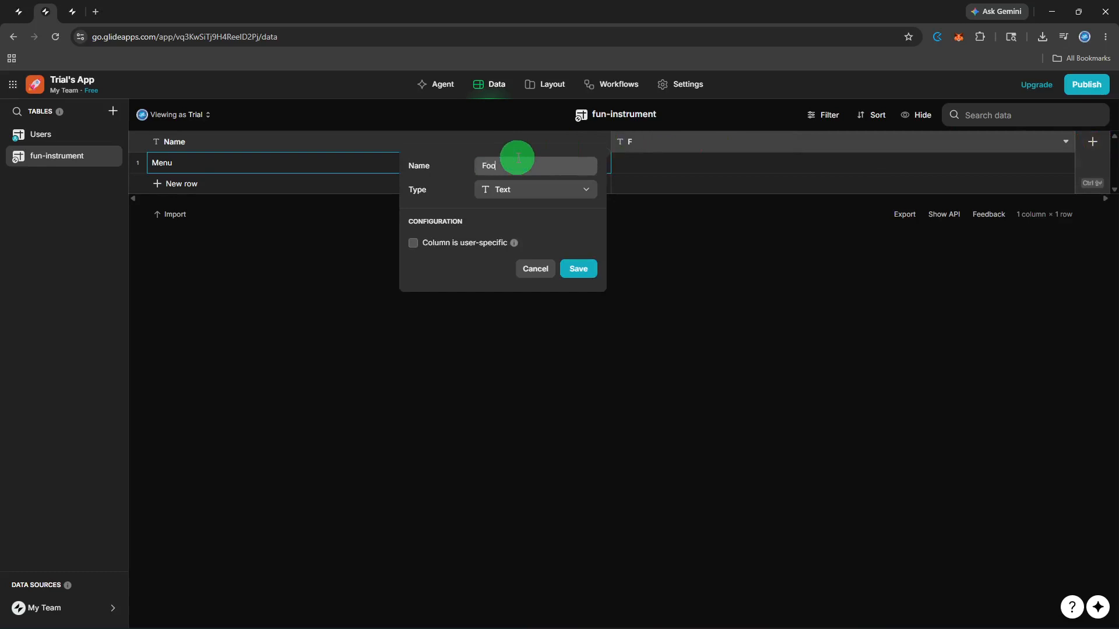
pyautogui.write('d Name')
pyautogui.click(579, 272)
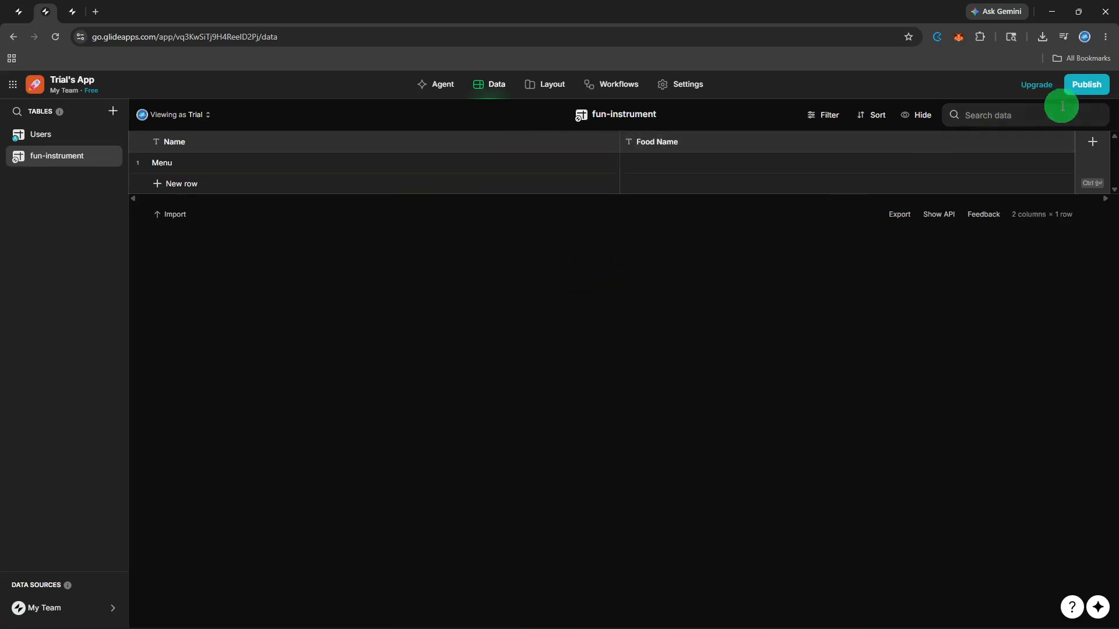
# Step: Add a text column named Category to the fun-instrument table
pyautogui.click(1087, 143)
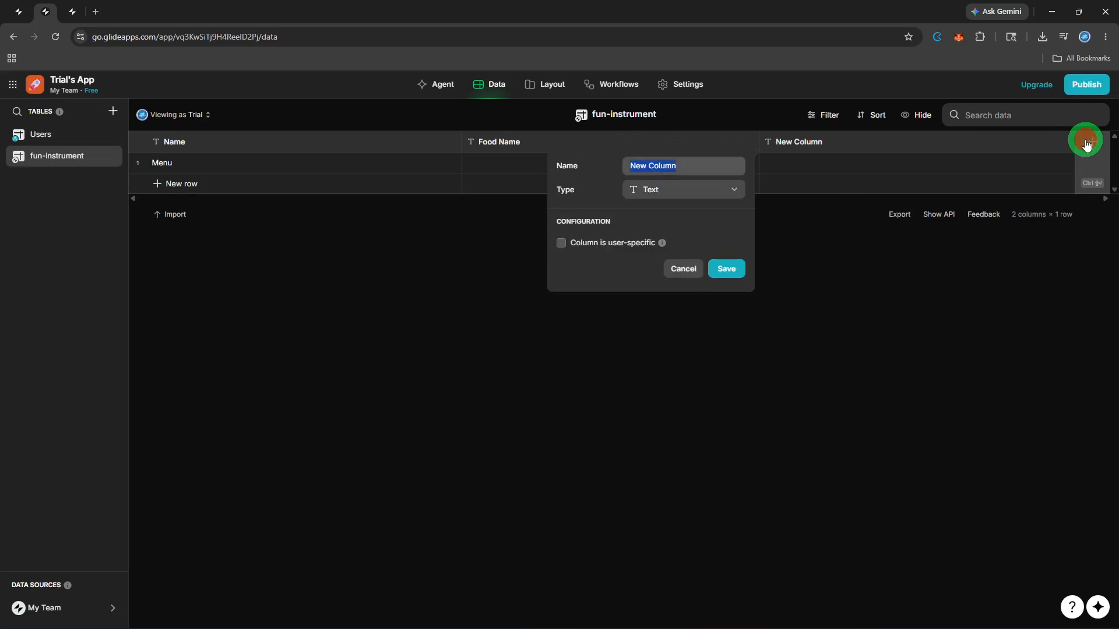
pyautogui.write('Category')
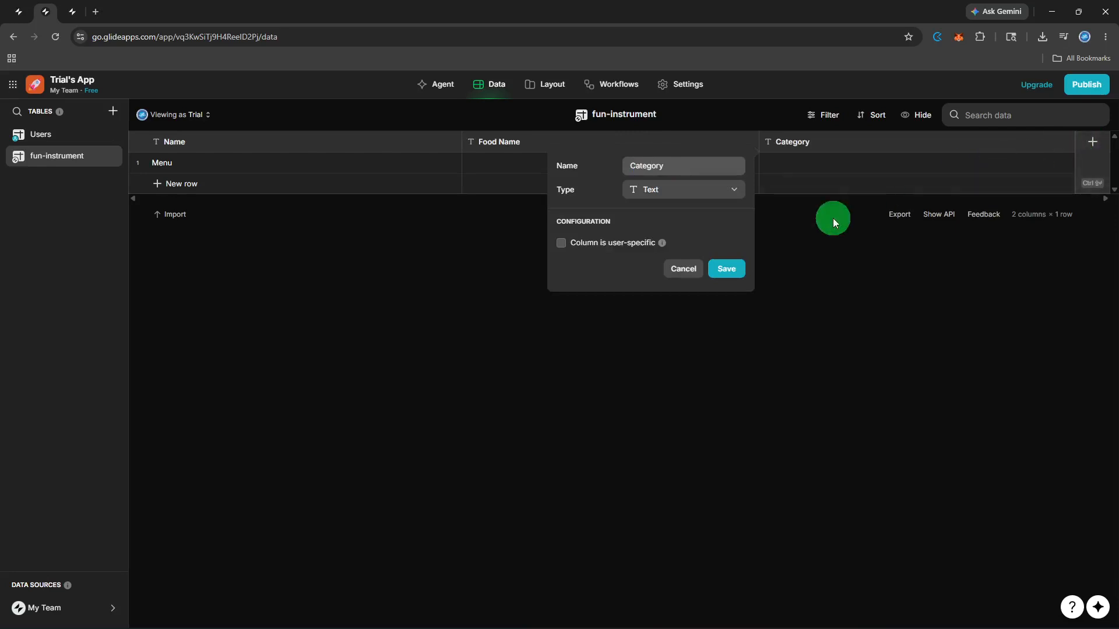
pyautogui.click(732, 268)
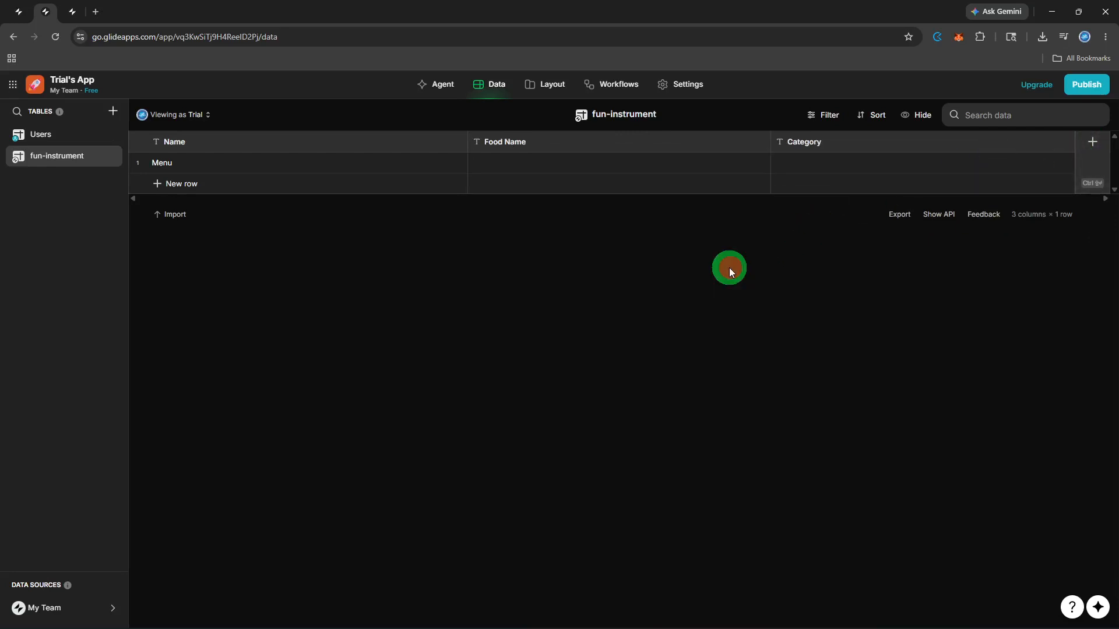
# Step: Add a Price column with type Basic > Number
pyautogui.click(1091, 149)
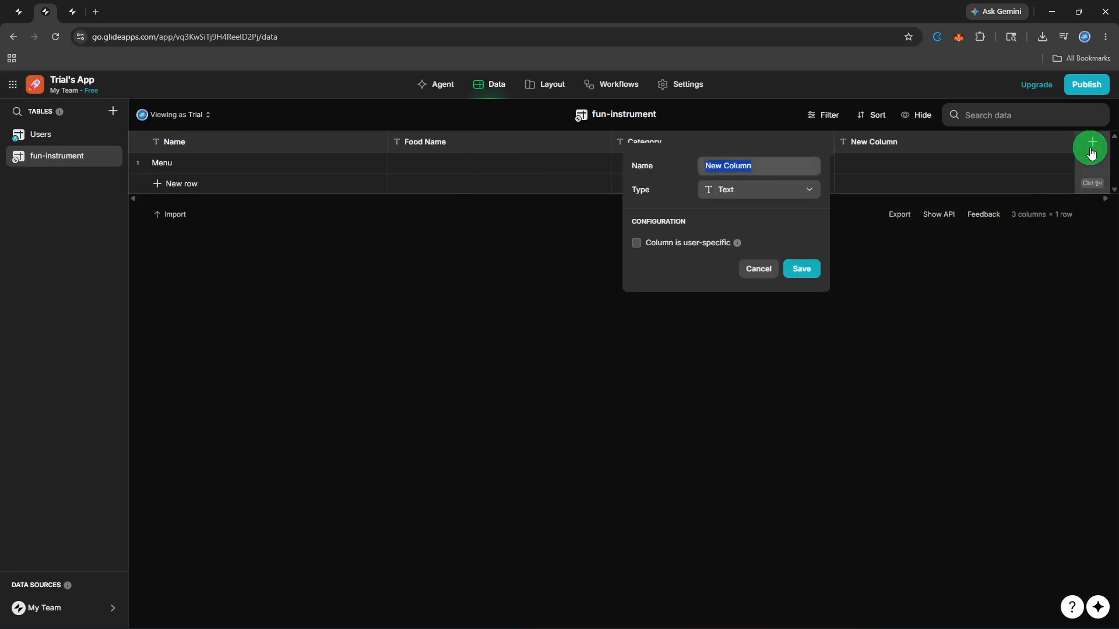
pyautogui.write('Price')
pyautogui.click(787, 191)
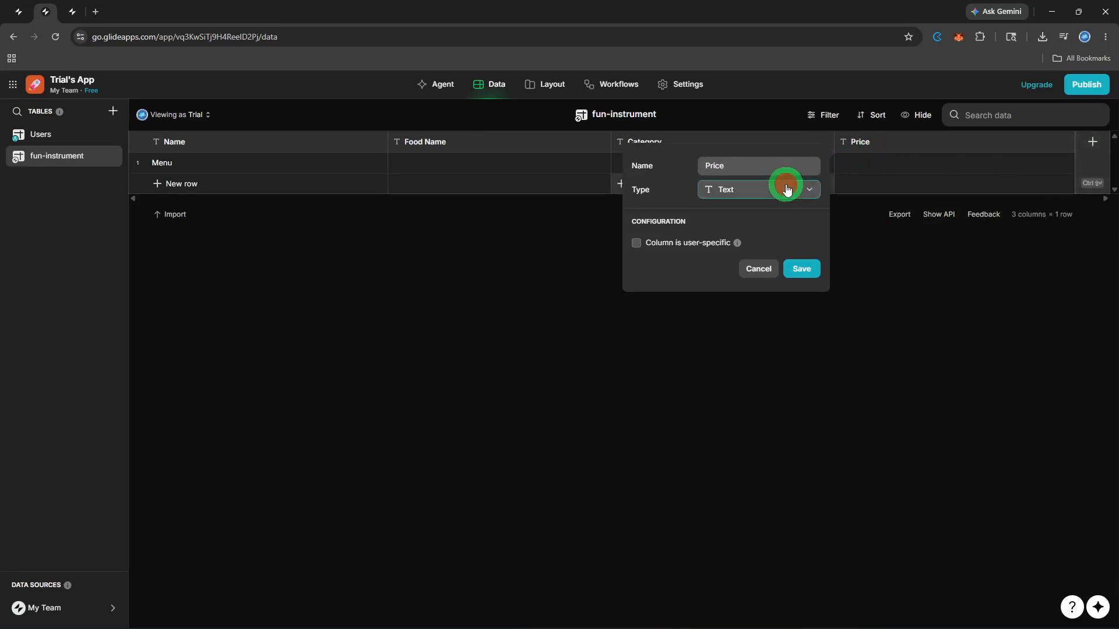
pyautogui.click(763, 232)
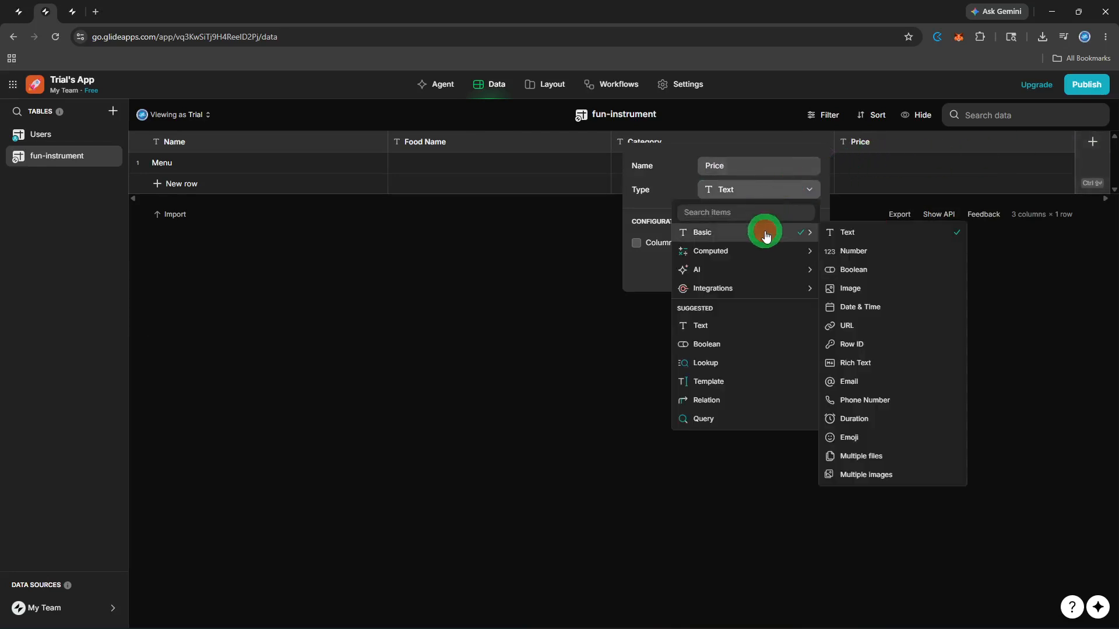
pyautogui.click(886, 255)
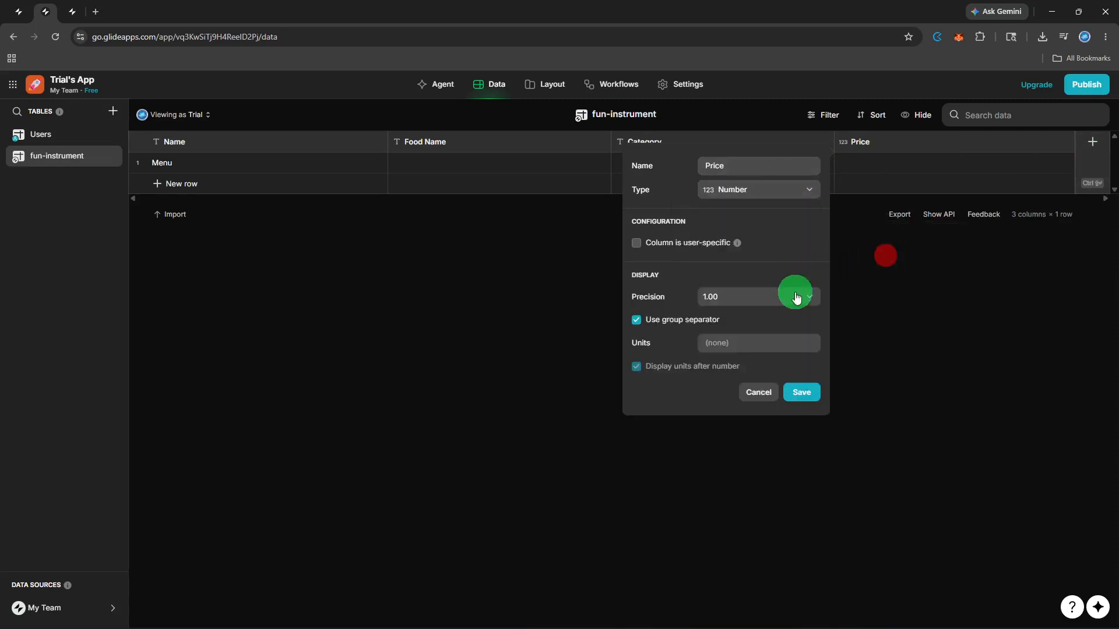
pyautogui.click(802, 387)
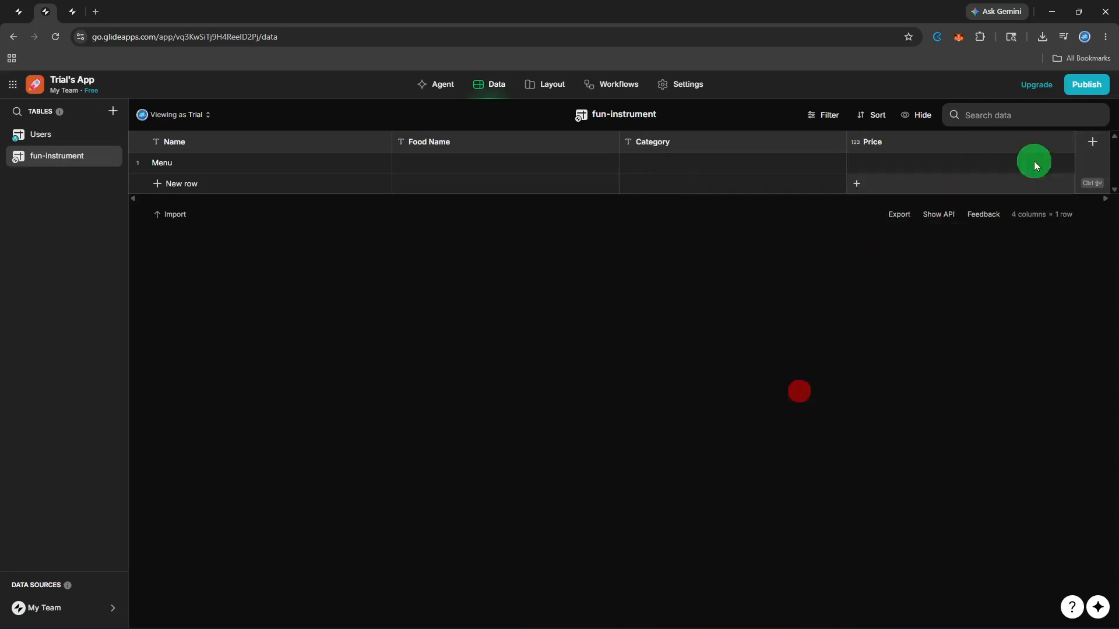
# Step: Add a fifth column named Image with type Basic > Image
pyautogui.click(1107, 151)
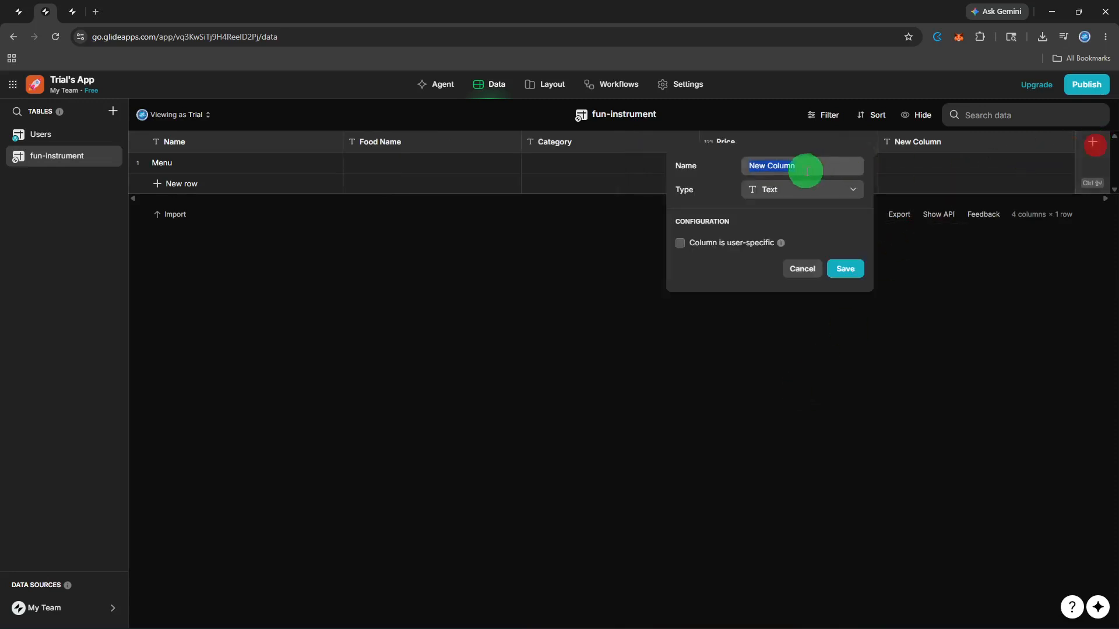
pyautogui.write('Image')
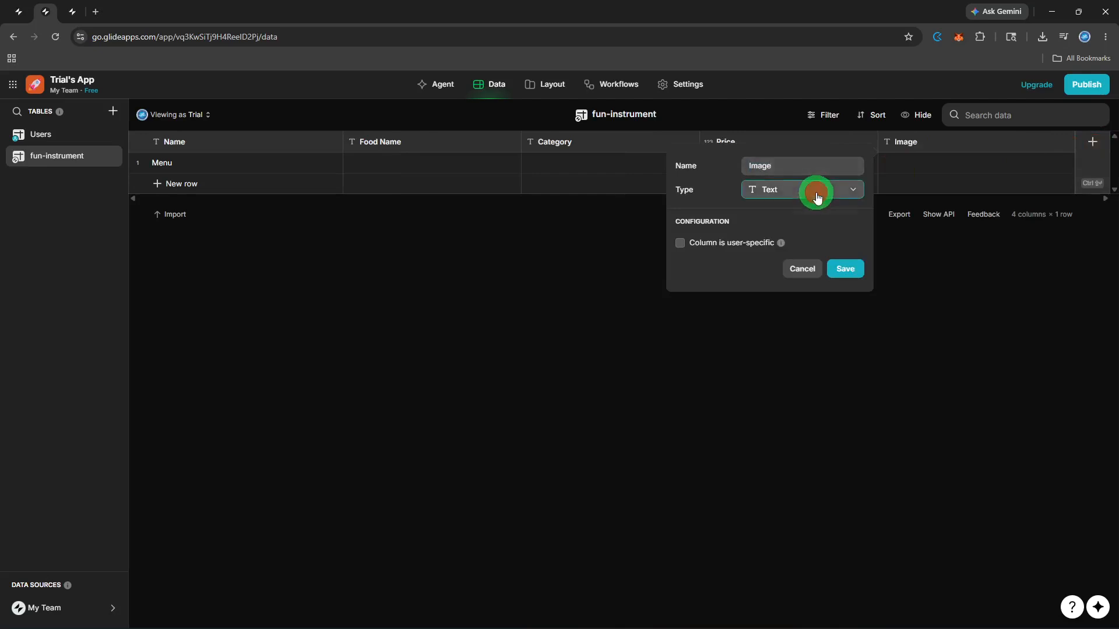
pyautogui.click(816, 191)
pyautogui.moveTo(830, 225)
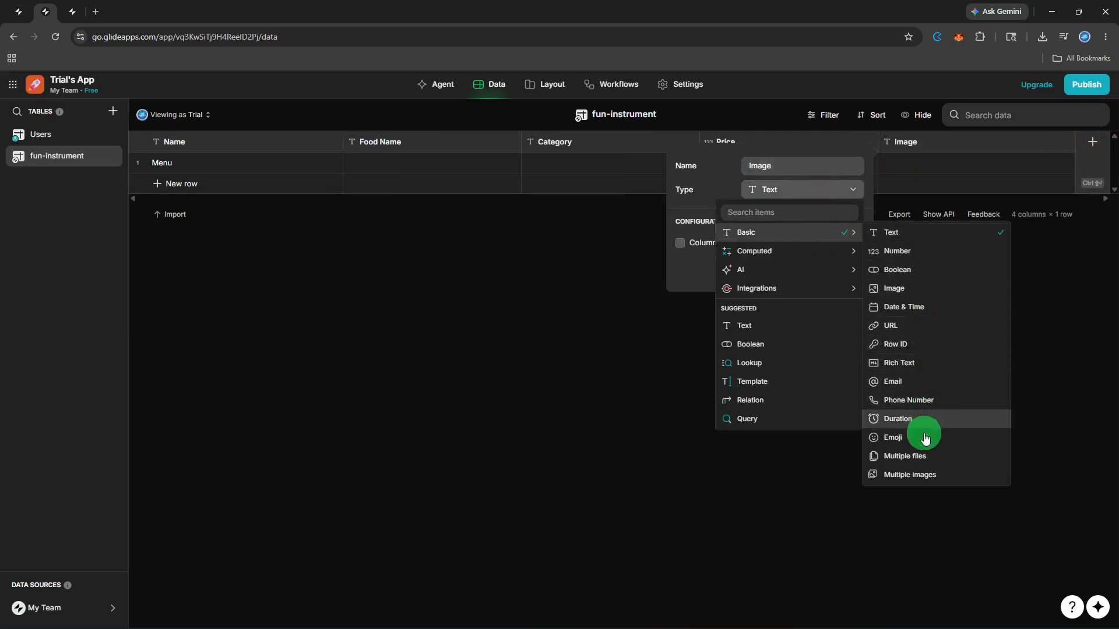
pyautogui.click(920, 287)
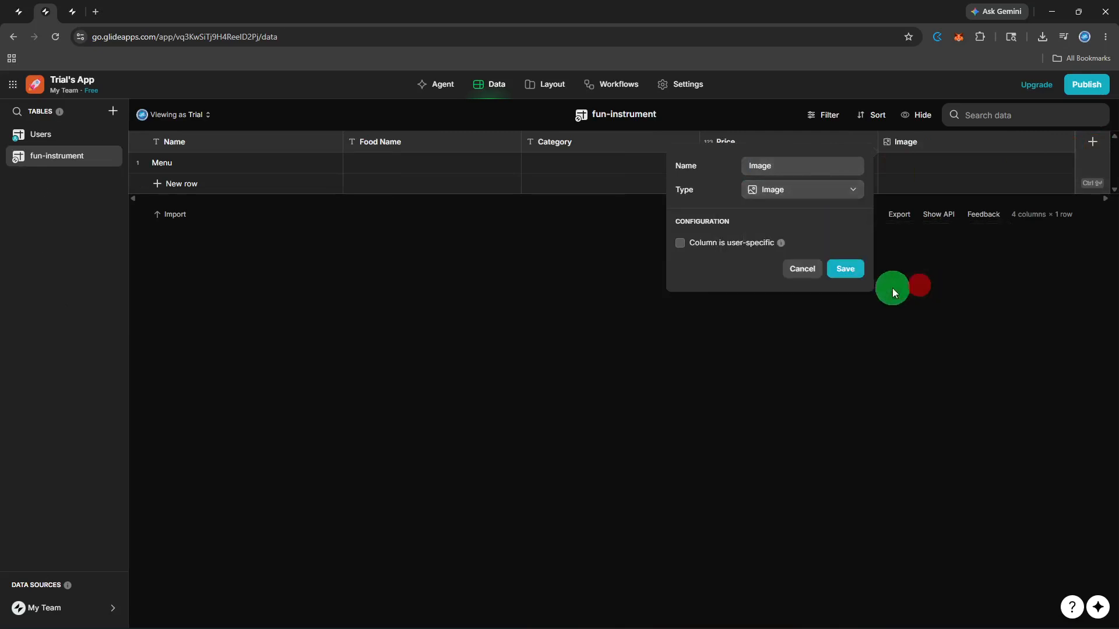
pyautogui.click(834, 271)
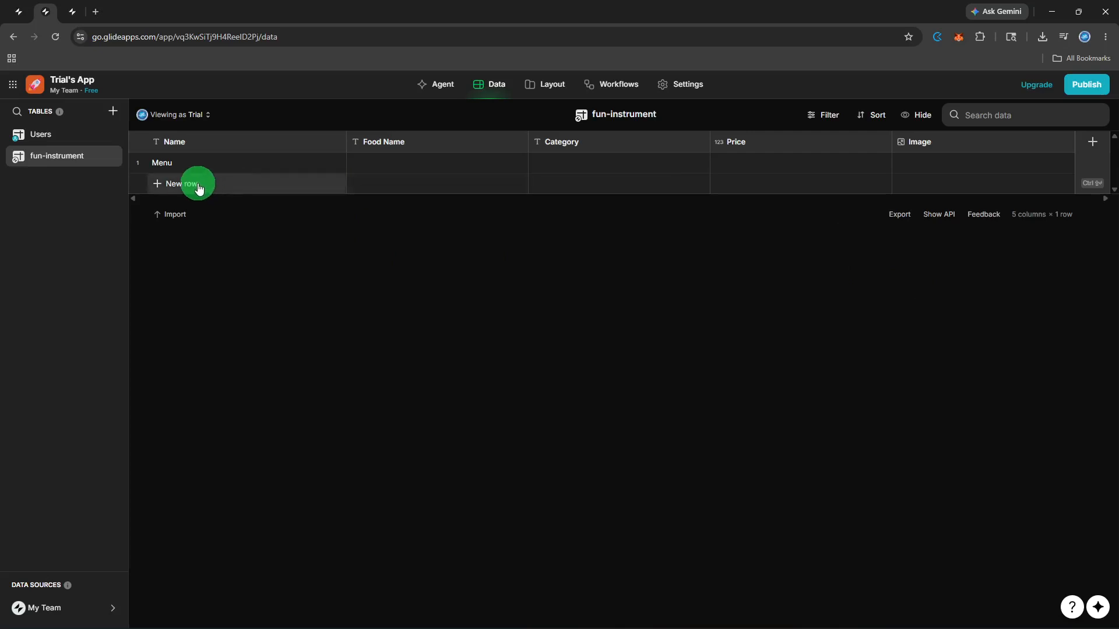
# Step: Add a new row, select its Food Name cell, and switch to the Menu app's browser tab
pyautogui.click(160, 183)
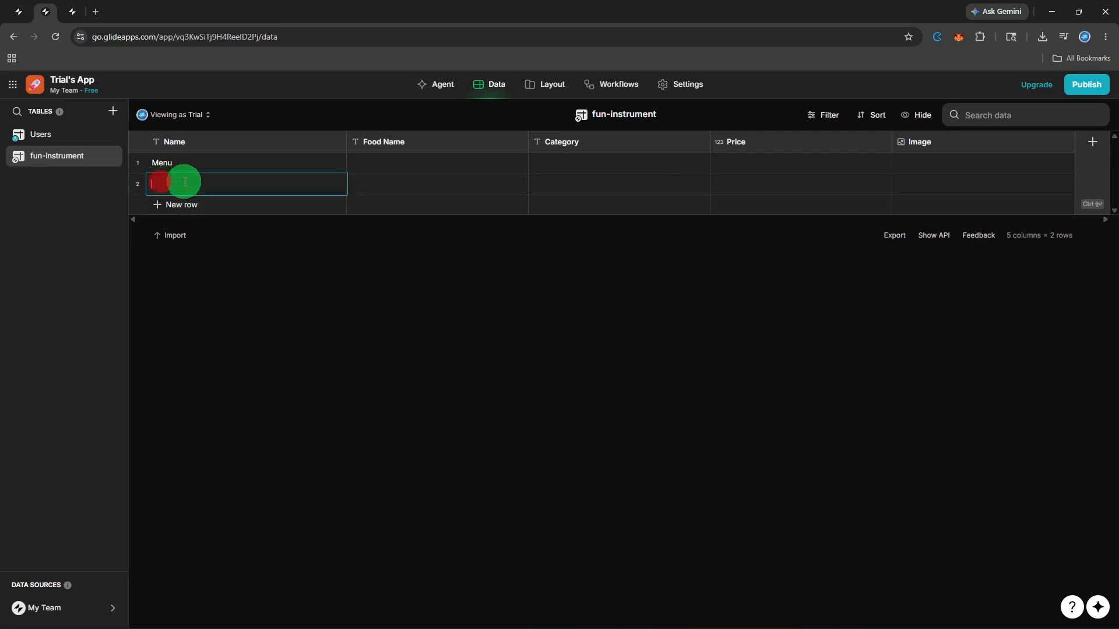
pyautogui.click(379, 187)
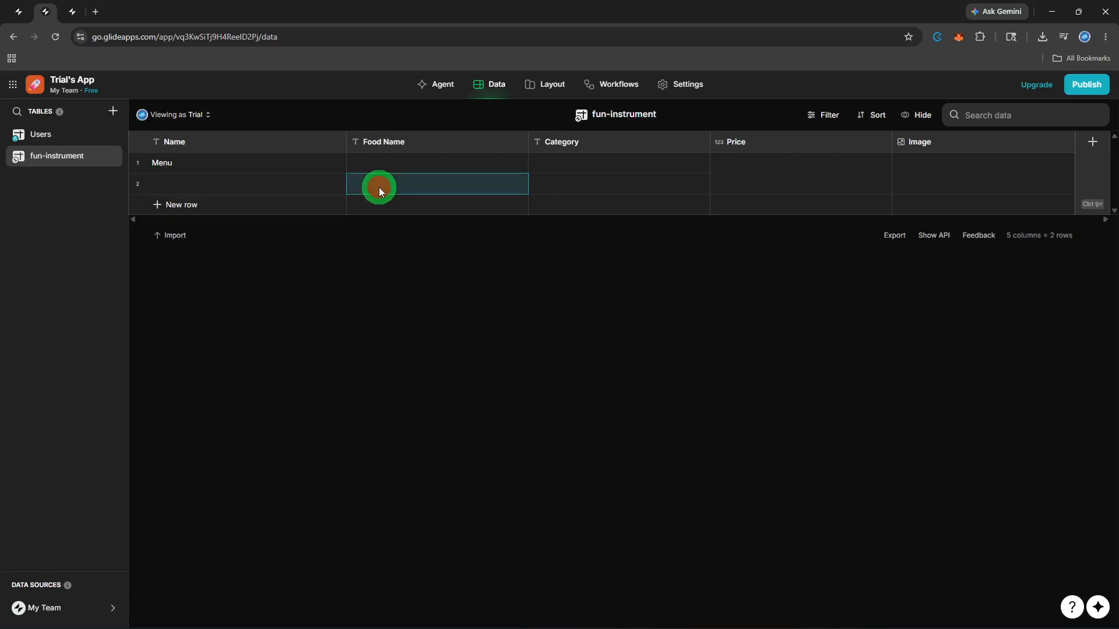
pyautogui.hotkey('ctrl', 'Tab')
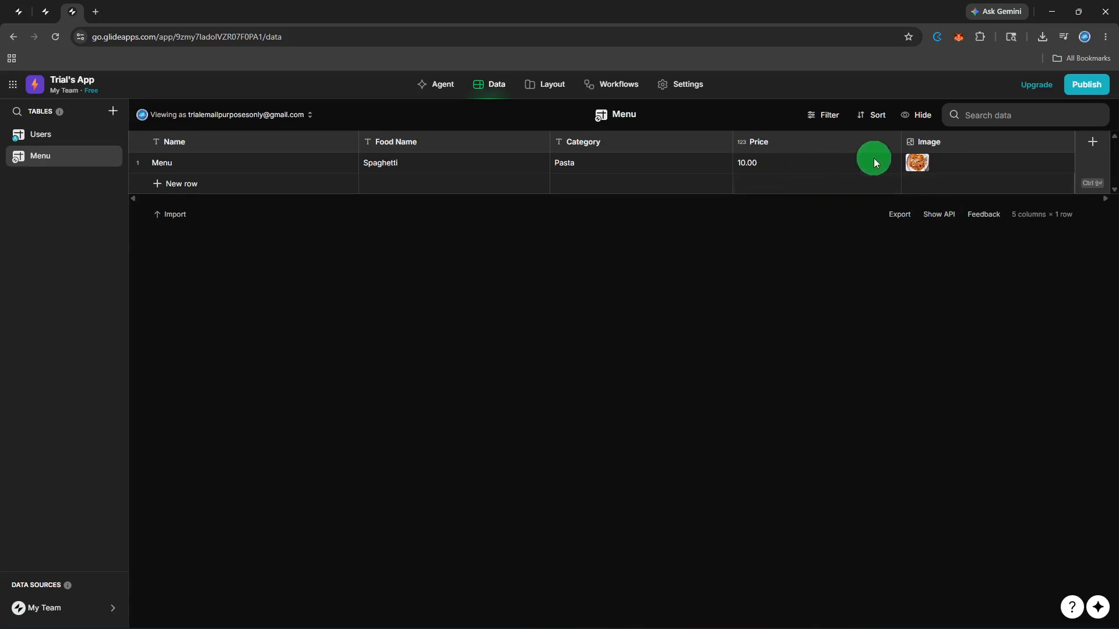
# Step: Enlarge the Spaghetti row's photo from its Image cell
pyautogui.click(945, 167)
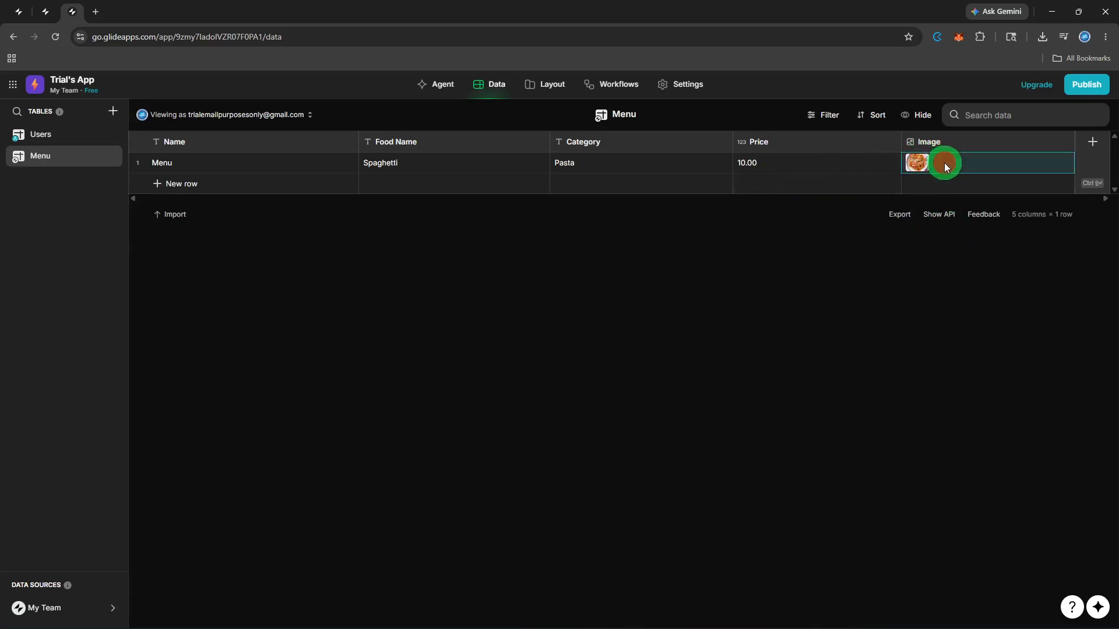
pyautogui.click(978, 161)
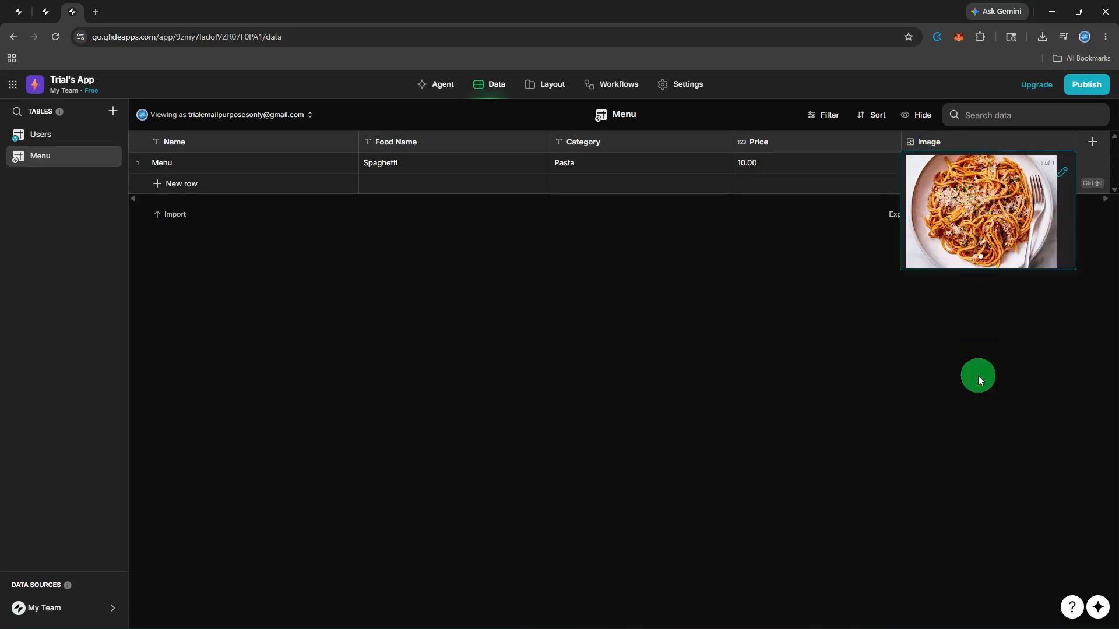
# Step: Add an empty second row to the Menu table, cancelling its image upload
pyautogui.click(979, 363)
pyautogui.click(987, 184)
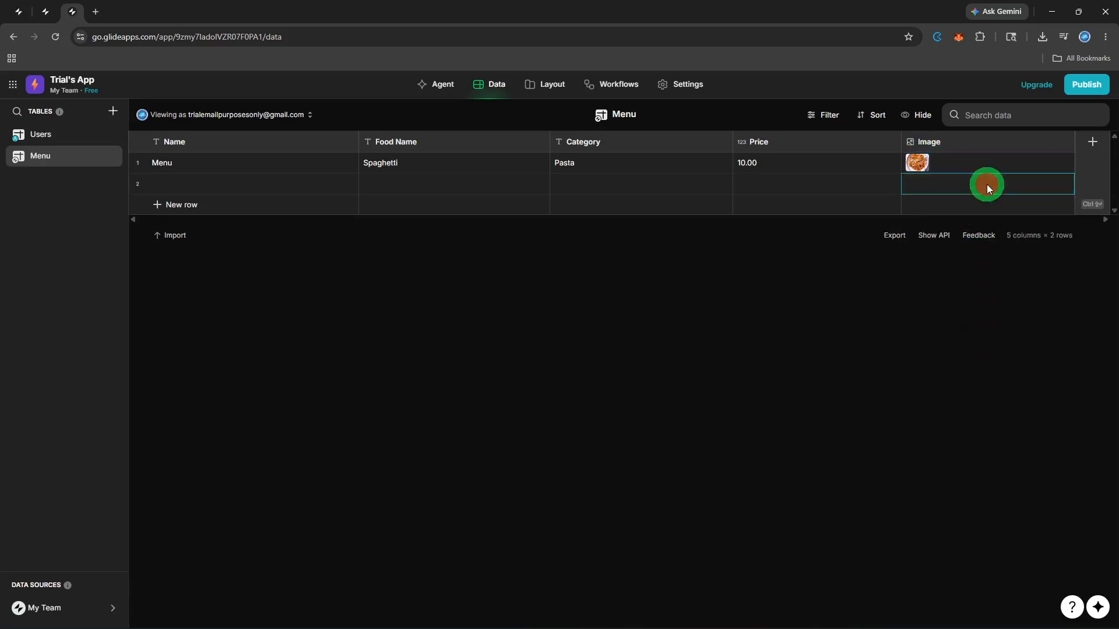
pyautogui.doubleClick(912, 187)
pyautogui.click(604, 345)
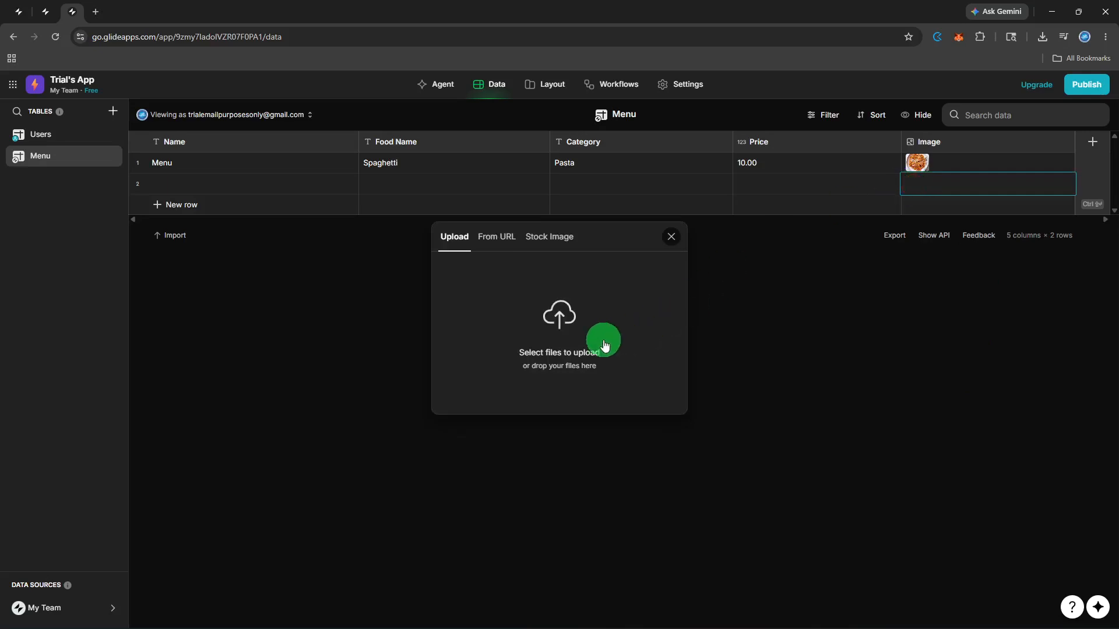
pyautogui.click(545, 344)
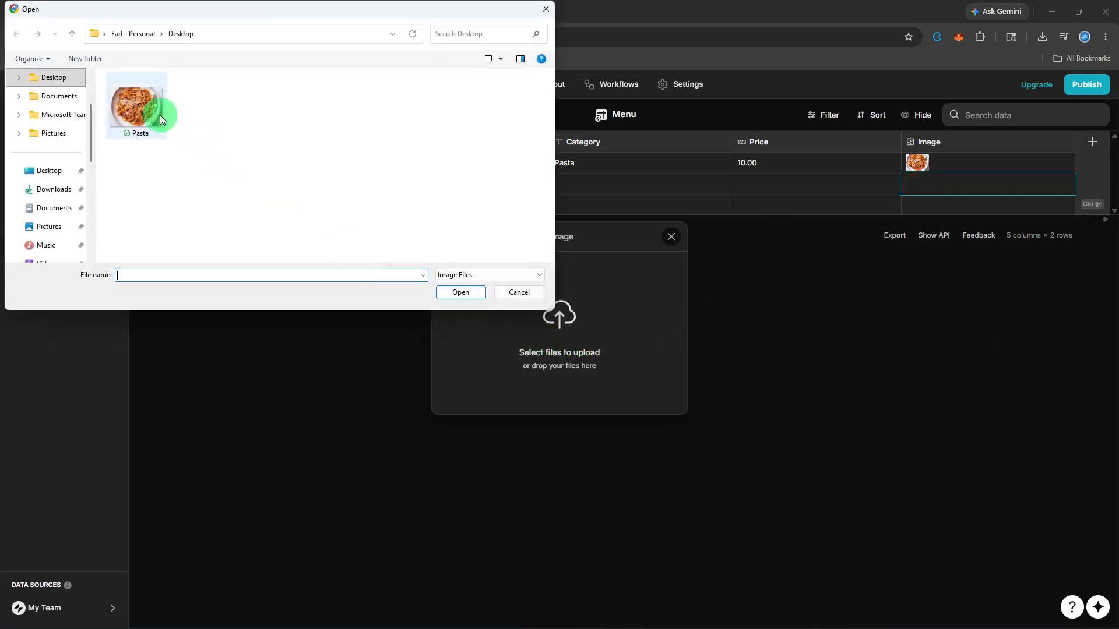
pyautogui.click(511, 296)
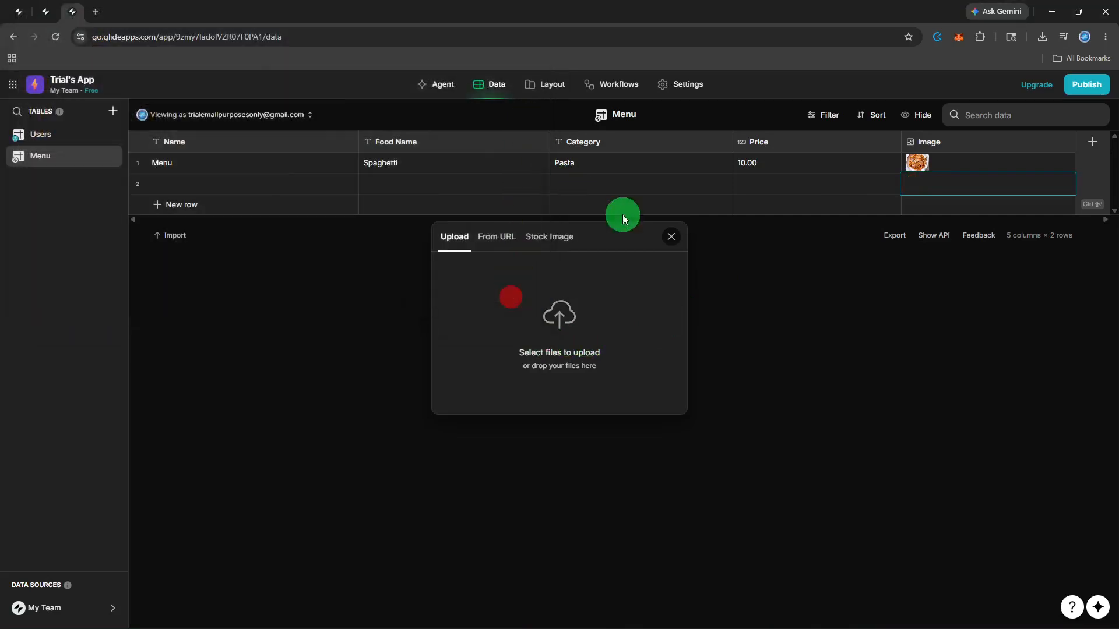
pyautogui.click(671, 237)
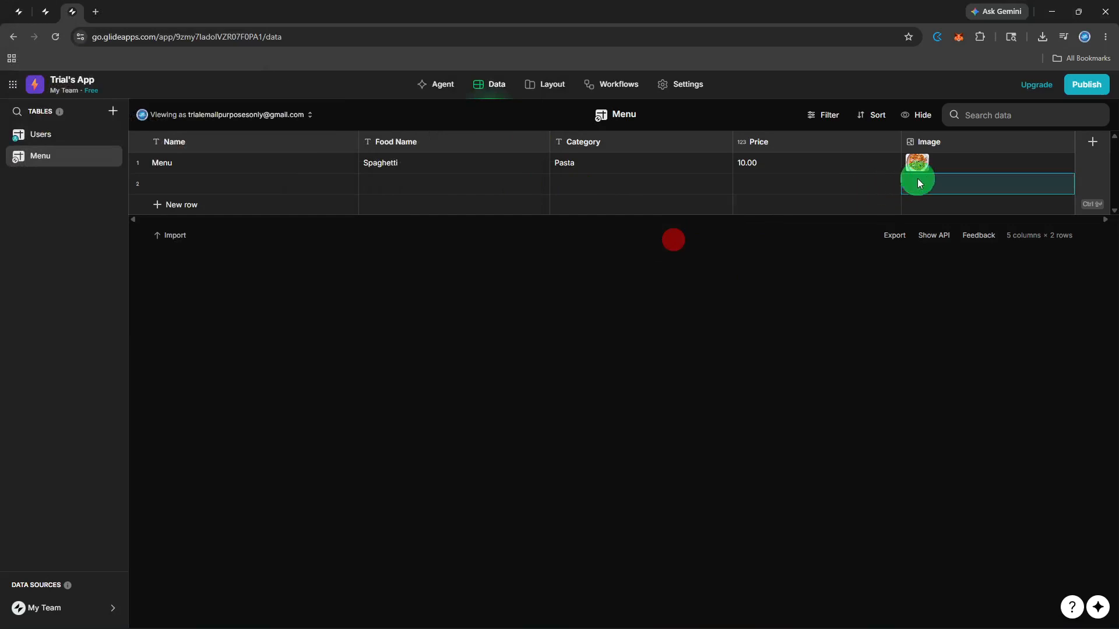
# Step: Preview the Spaghetti image again, close it, and go to the Layout editor
pyautogui.click(953, 170)
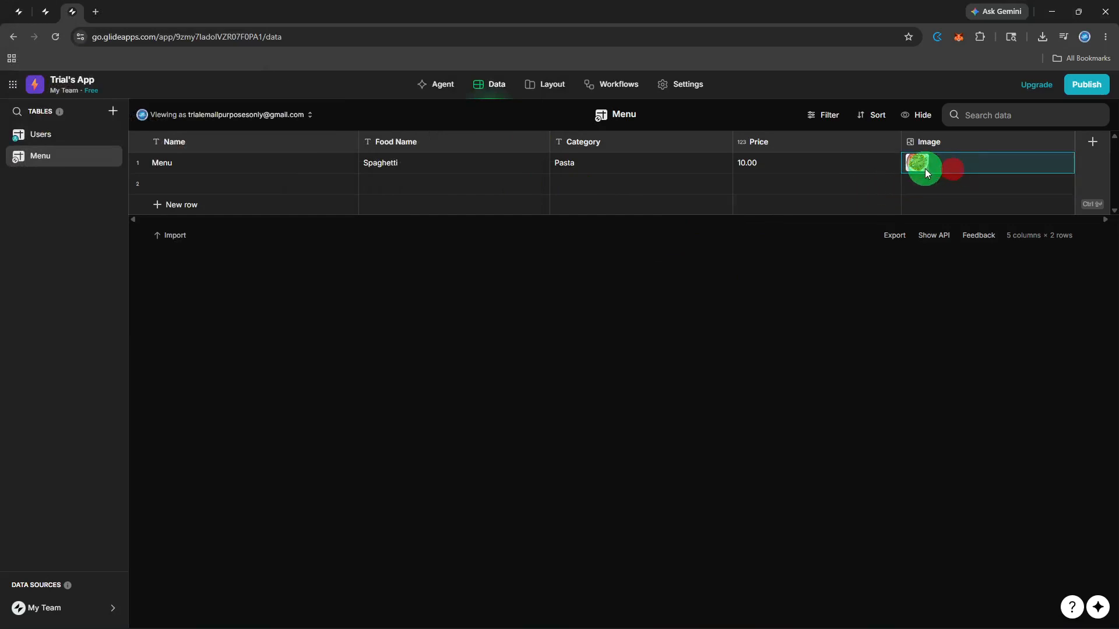
pyautogui.moveTo(922, 162)
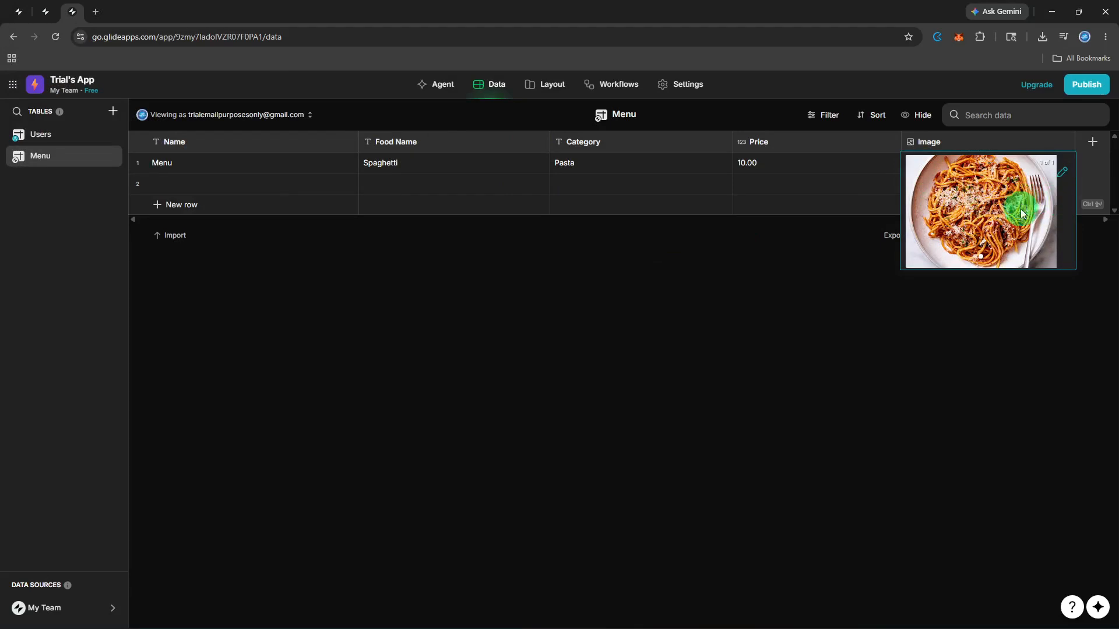
pyautogui.click(1021, 369)
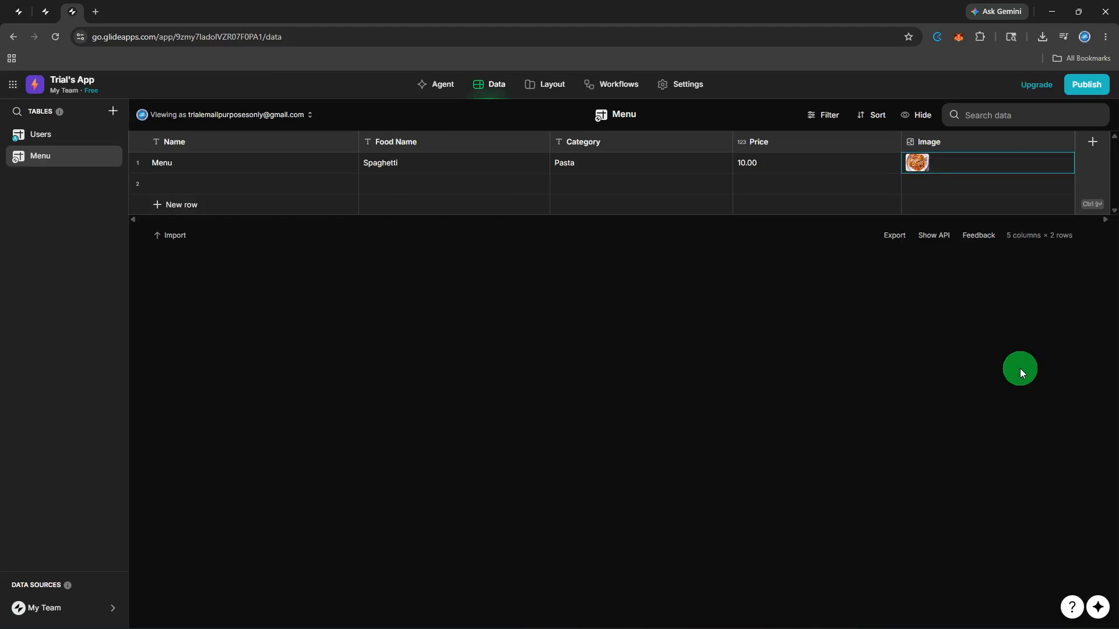
pyautogui.click(547, 86)
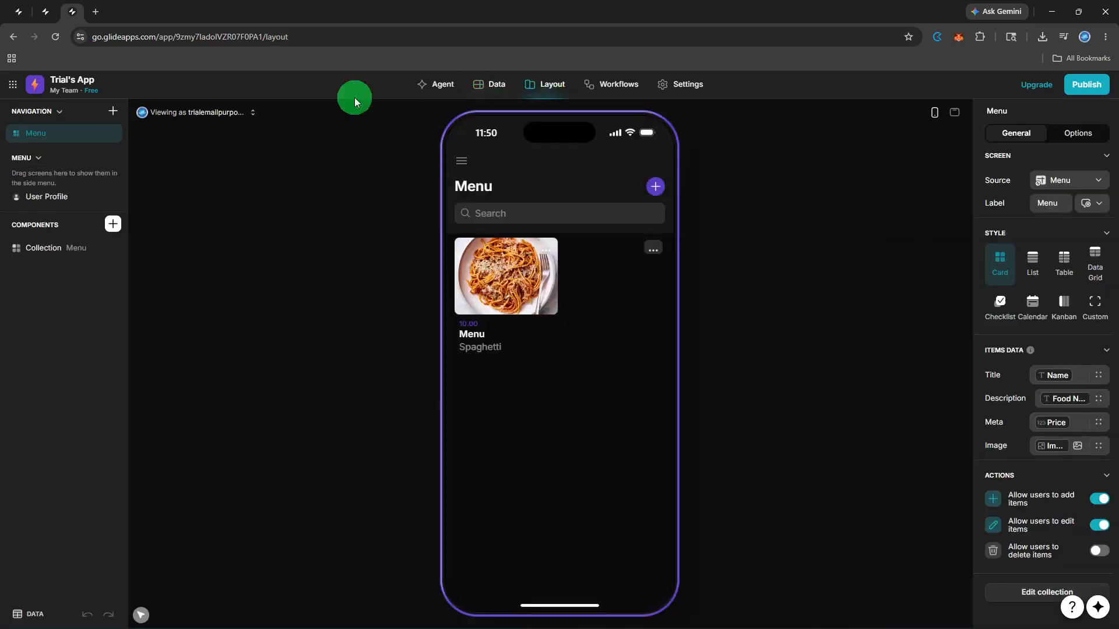
# Step: Add a Screen from data based on the Menu table to the Navigation
pyautogui.click(108, 120)
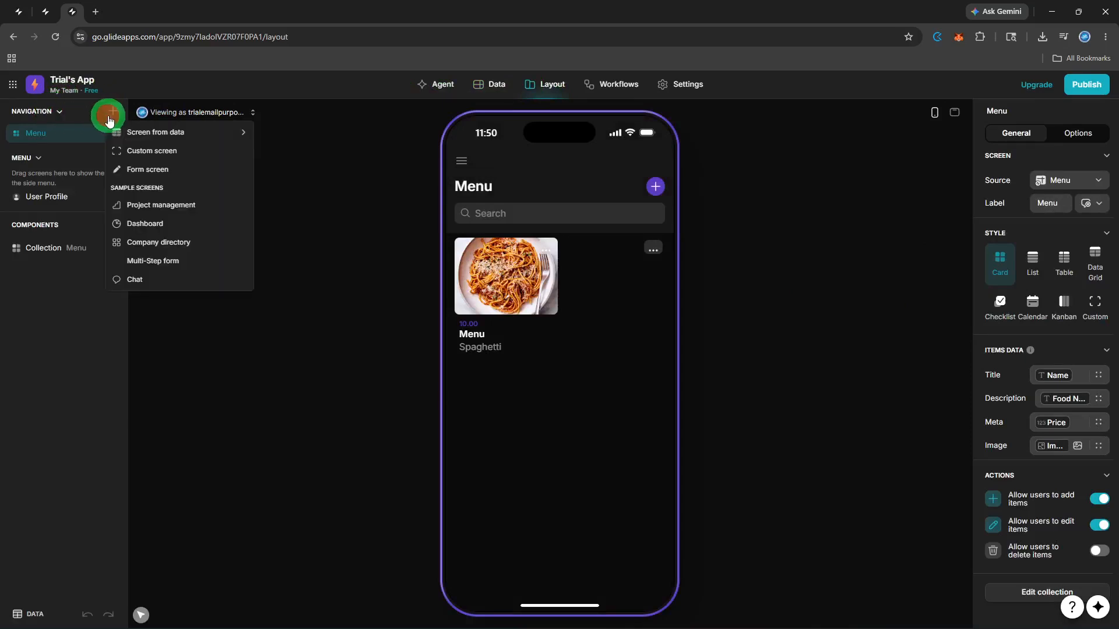
pyautogui.moveTo(161, 137)
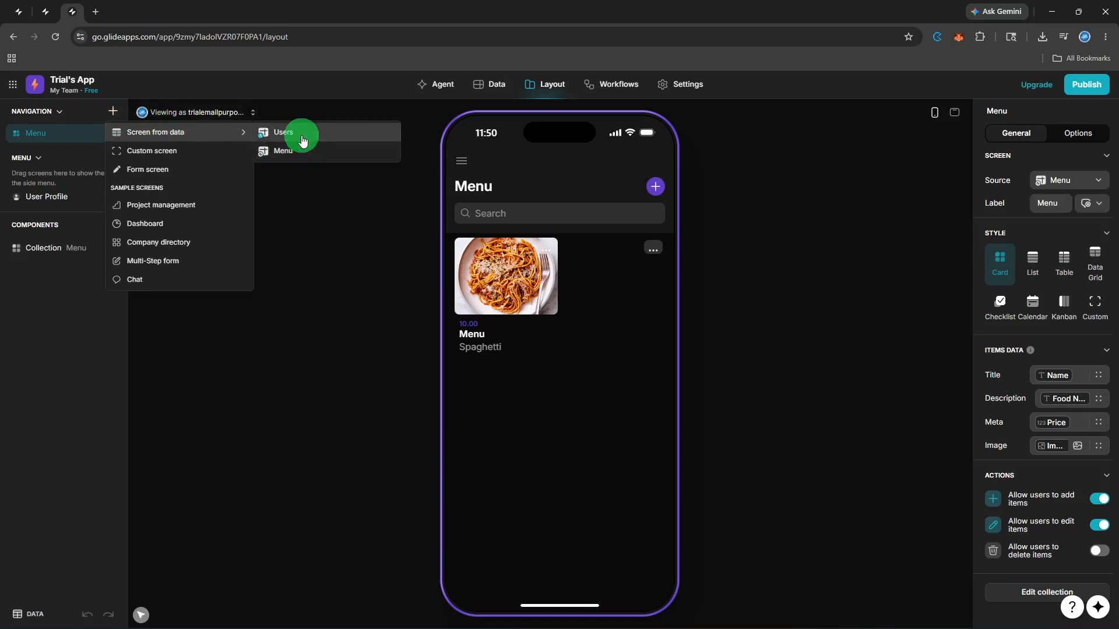
pyautogui.click(297, 156)
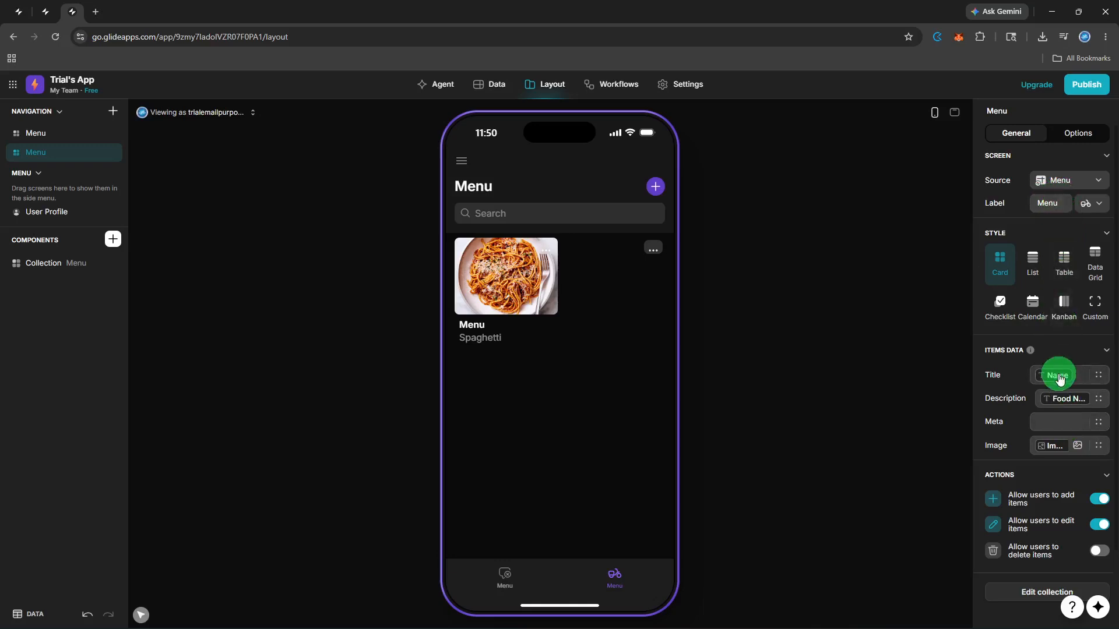
# Step: Make the Menu card show Price (10.00) as its meta line and keep Image as the picture
pyautogui.click(1051, 424)
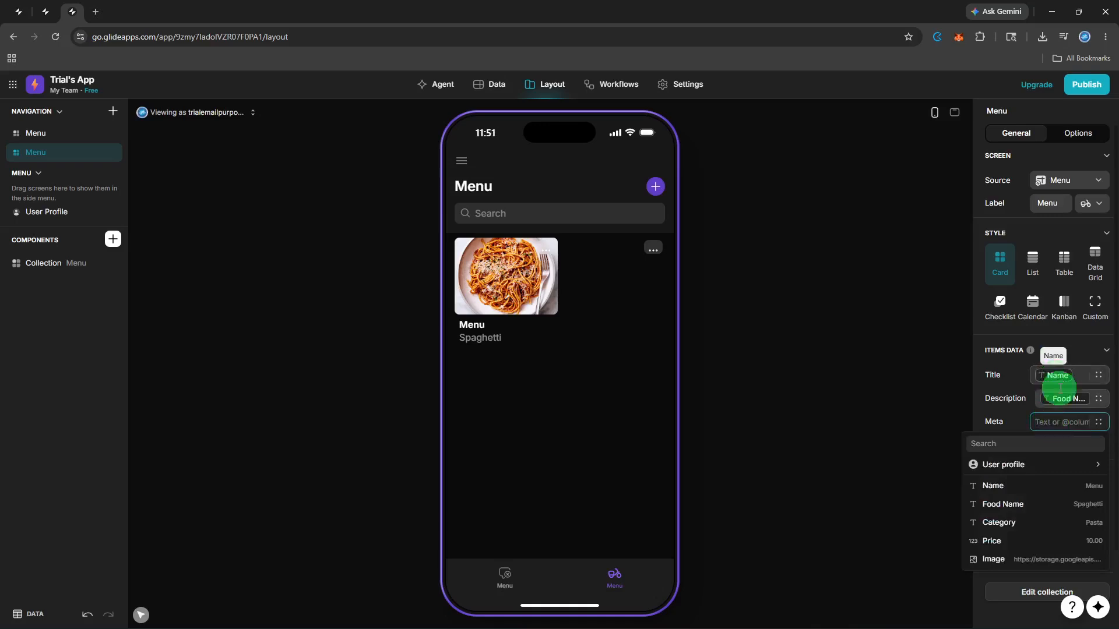
pyautogui.click(1059, 404)
pyautogui.click(1061, 407)
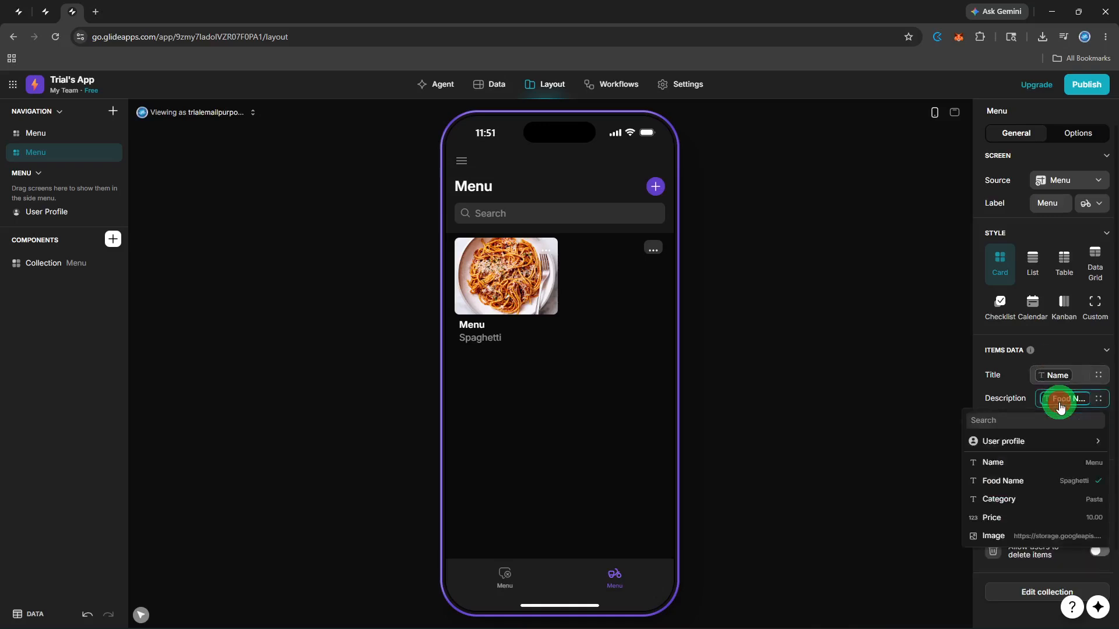
pyautogui.click(994, 390)
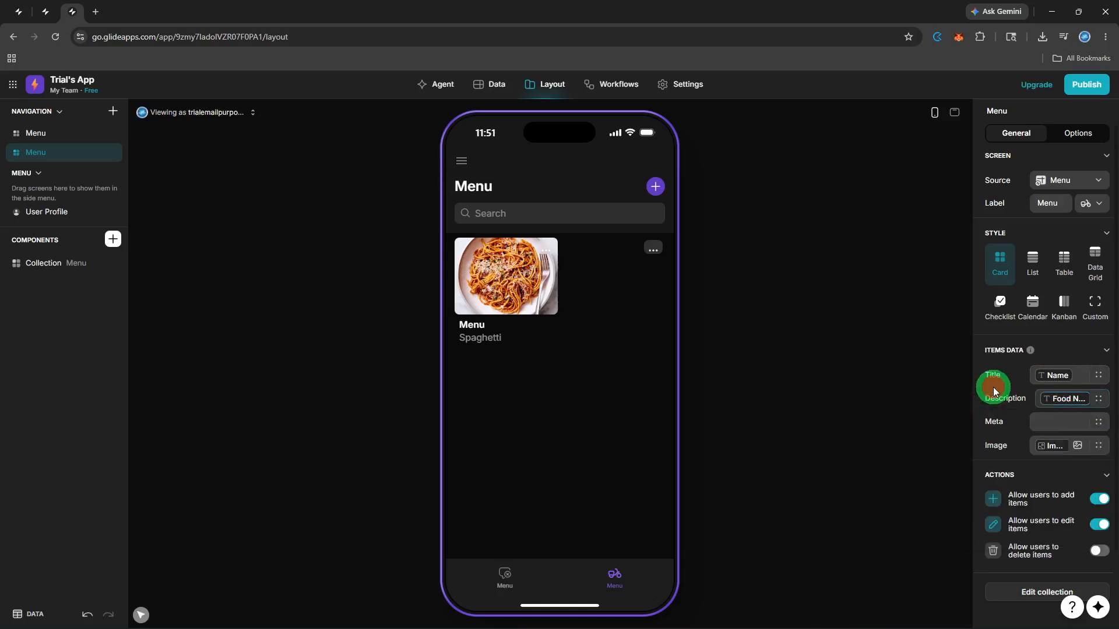
pyautogui.click(1038, 421)
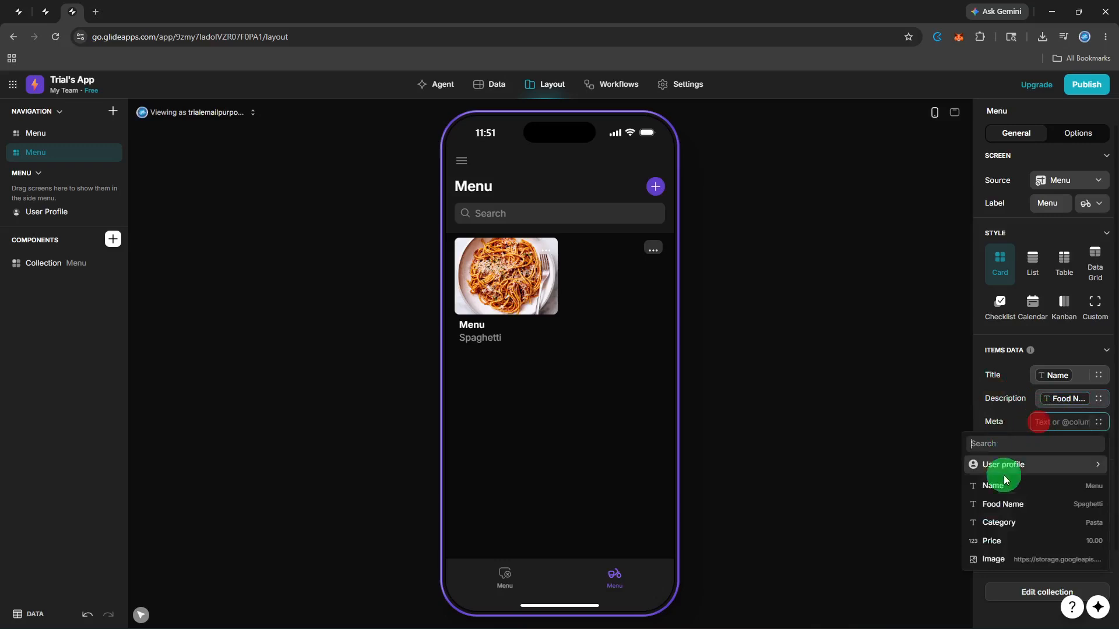
pyautogui.click(1004, 552)
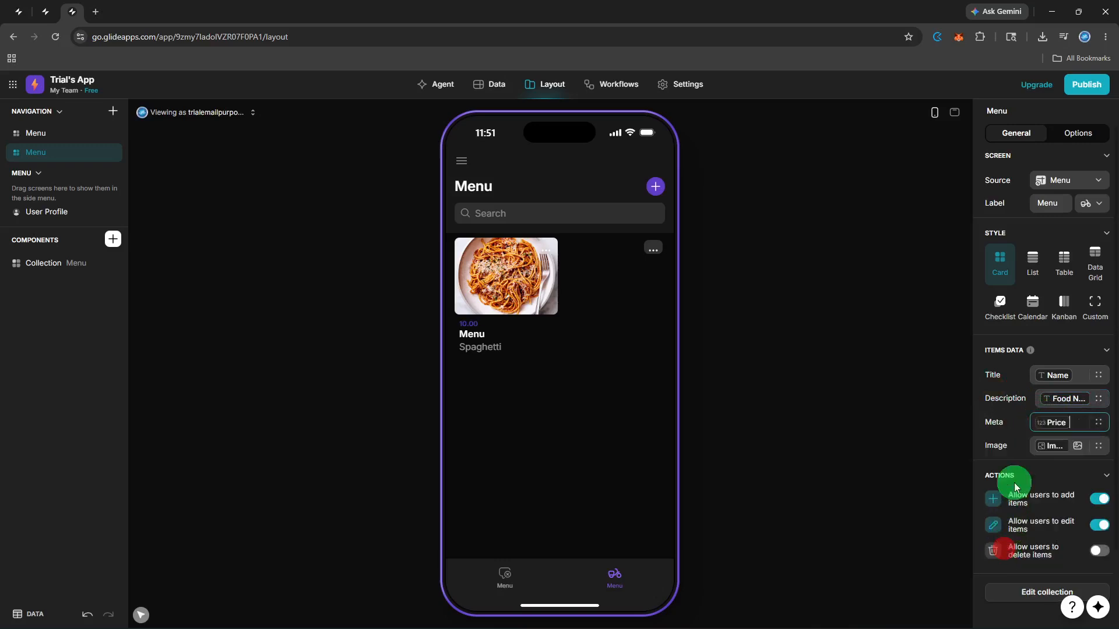
pyautogui.click(1061, 446)
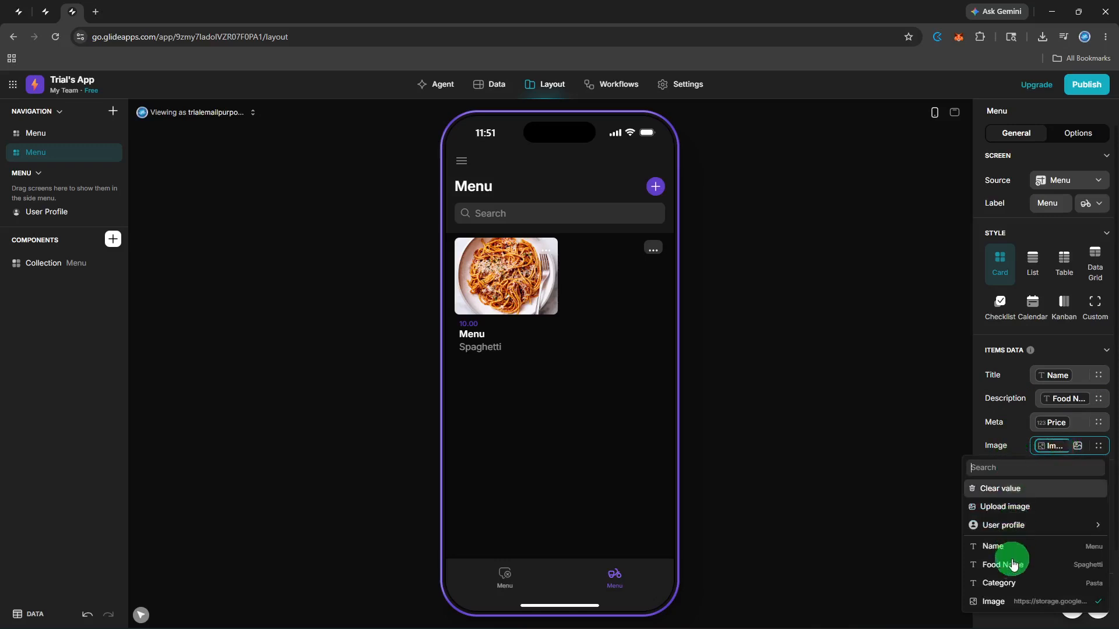
pyautogui.click(1012, 606)
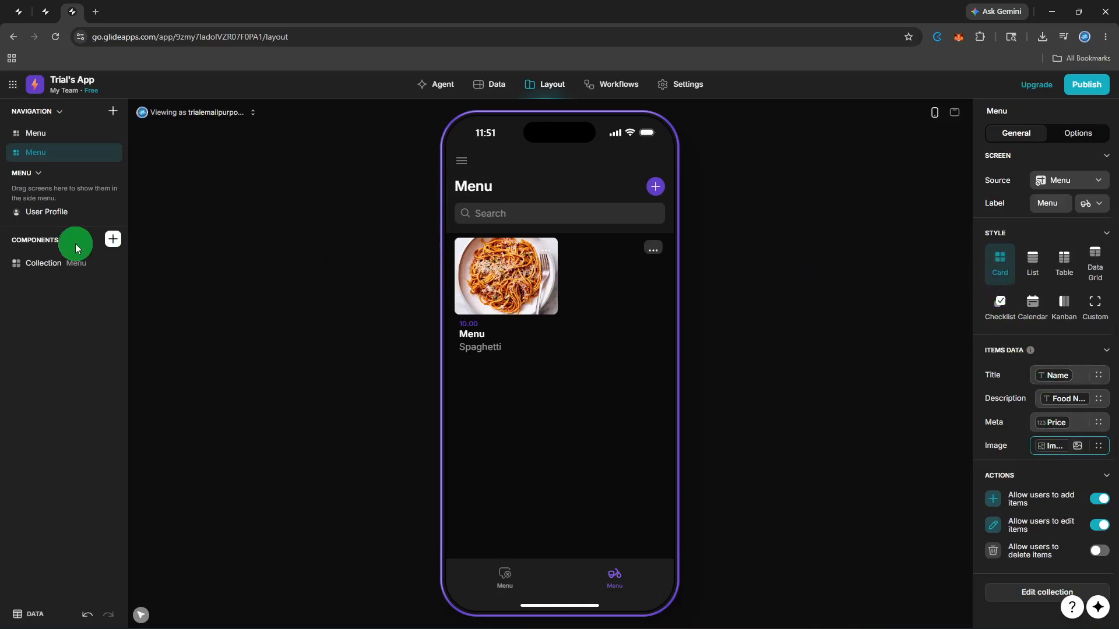
# Step: Add a Choice component below the Menu cards by searching the components list
pyautogui.click(114, 240)
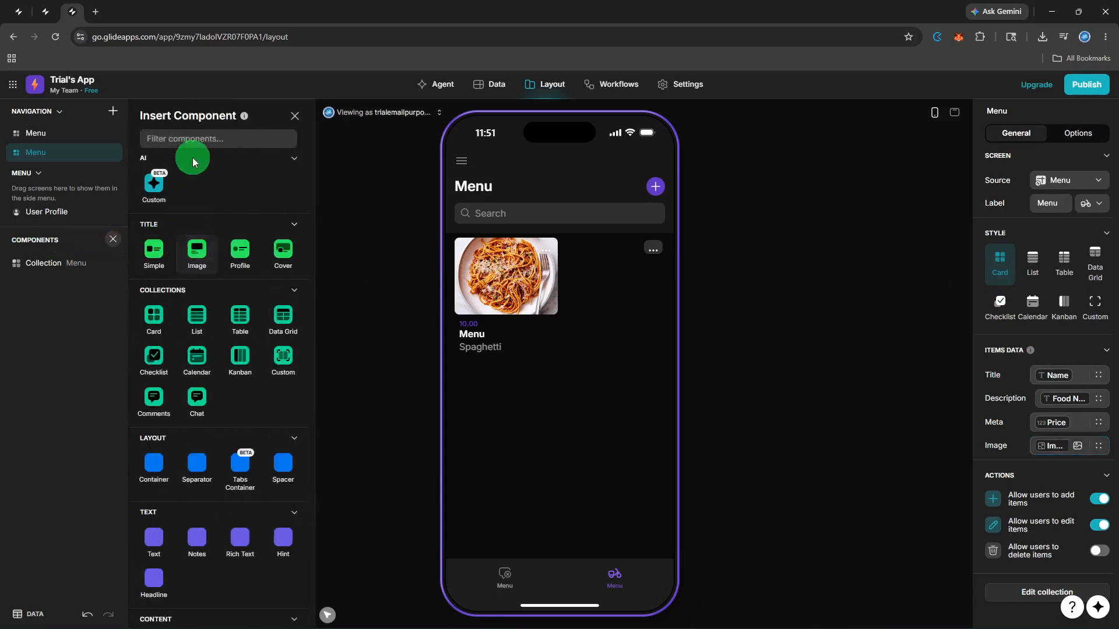
pyautogui.click(194, 138)
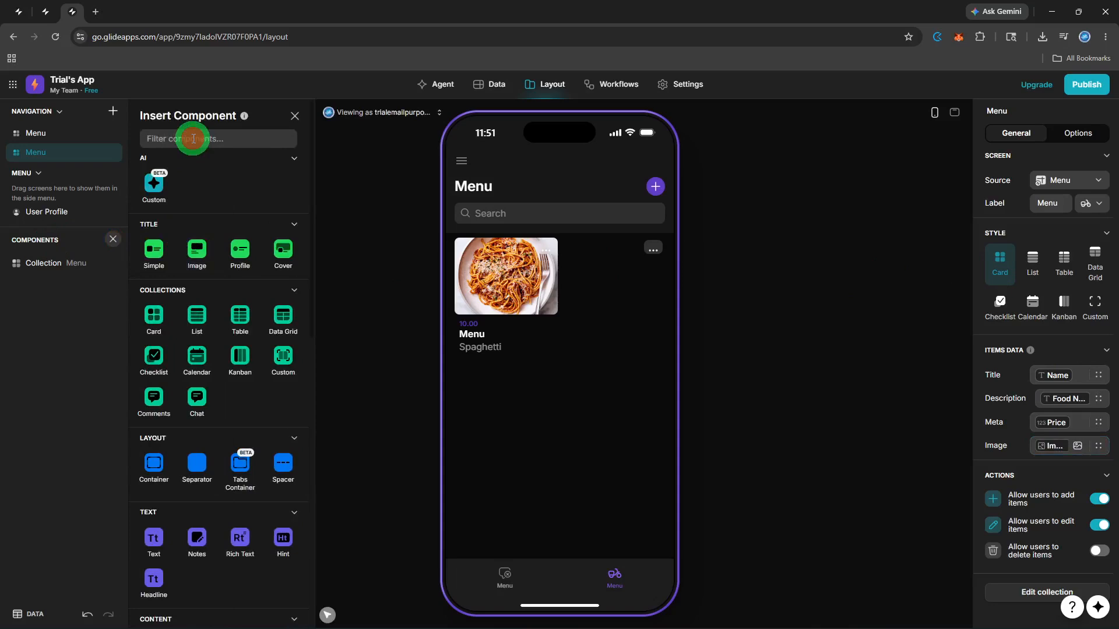
pyautogui.write('Chips')
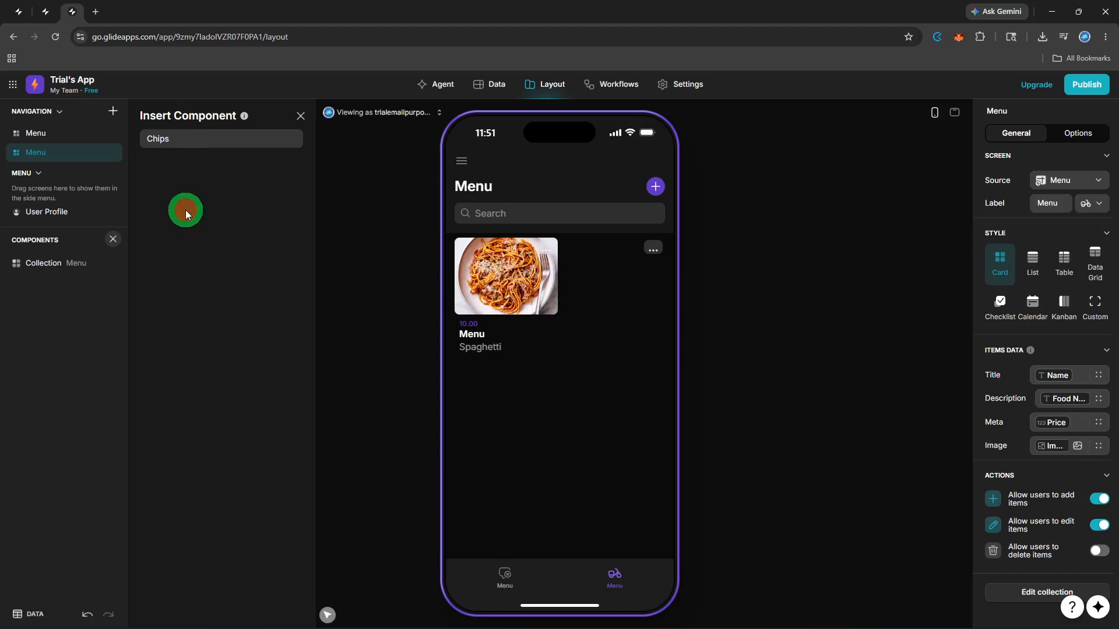
pyautogui.click(185, 138)
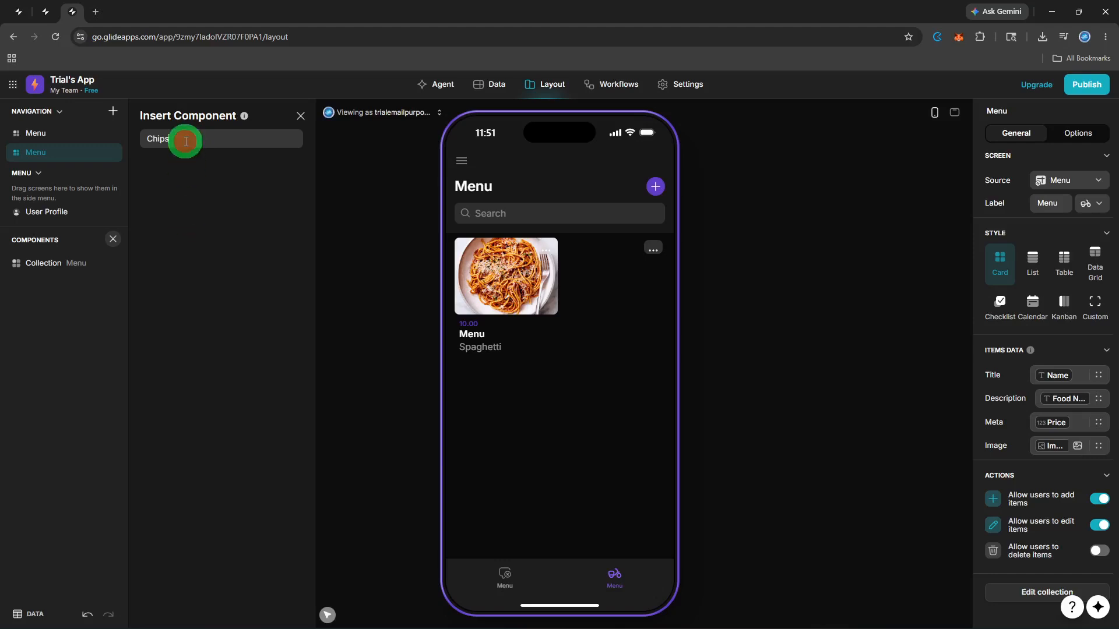
pyautogui.press('BackSpace')
pyautogui.press('BackSpace')
pyautogui.press('BackSpace')
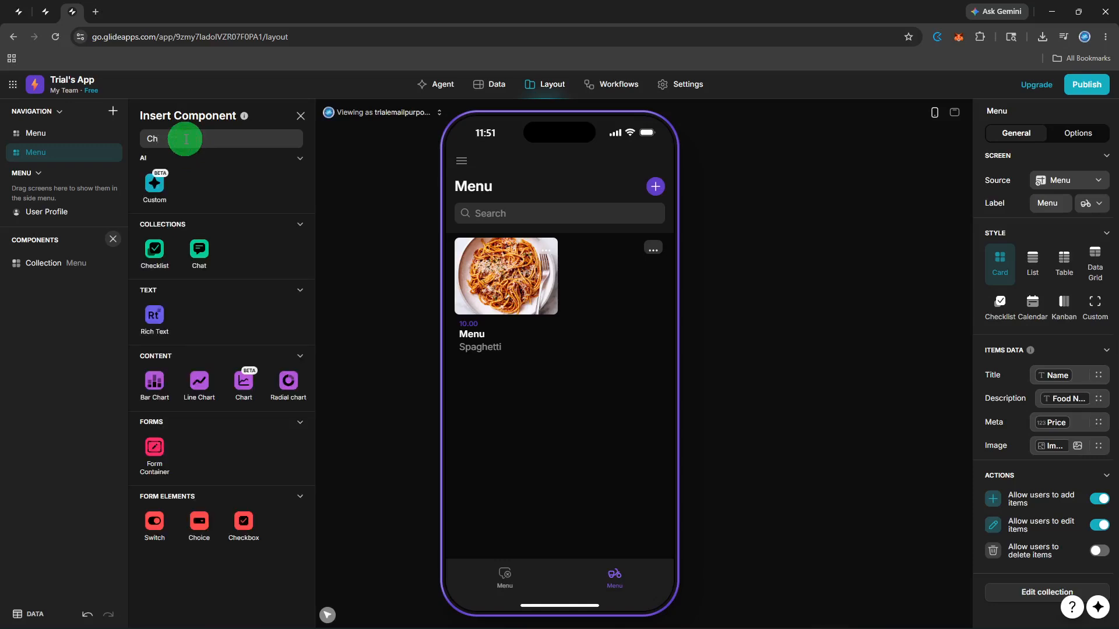
pyautogui.click(198, 525)
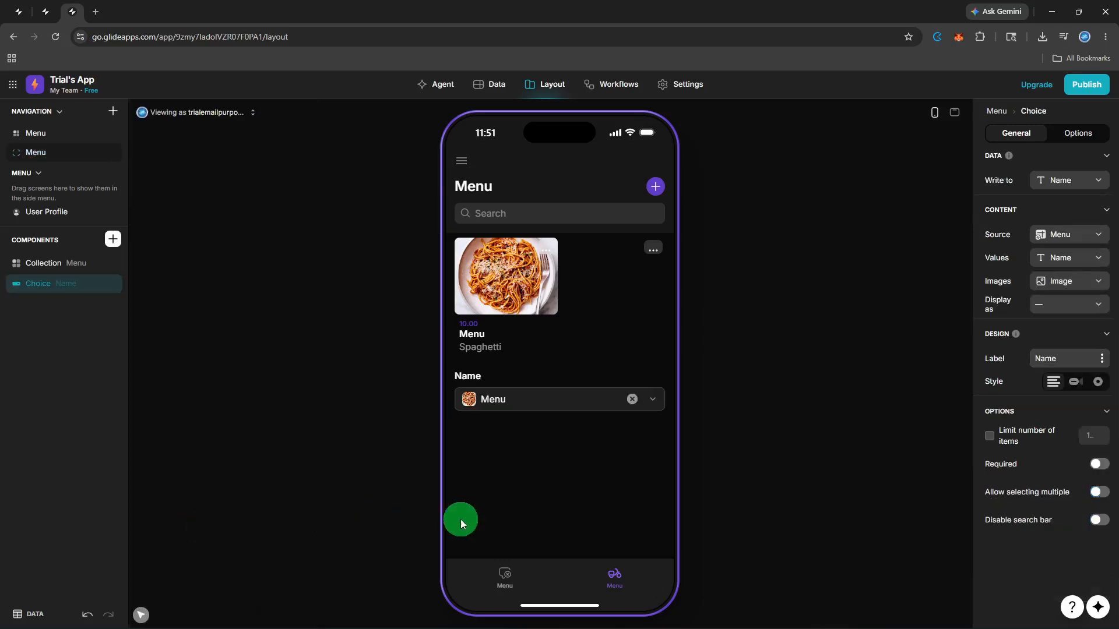
# Step: Set the Name choice in the preview to the empty option (—)
pyautogui.click(652, 402)
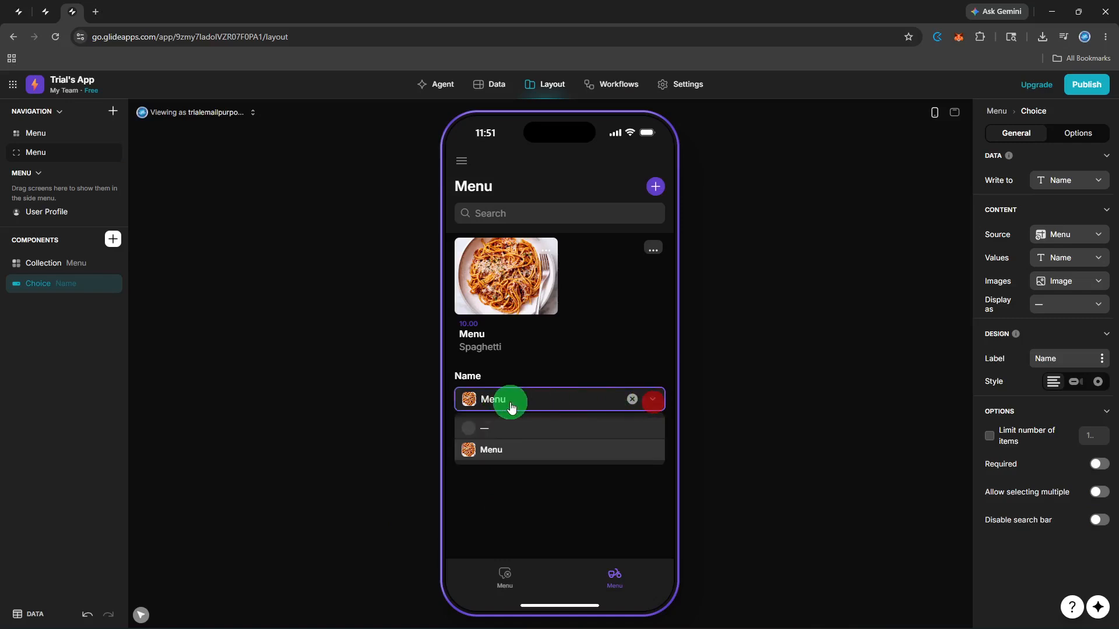
pyautogui.click(510, 458)
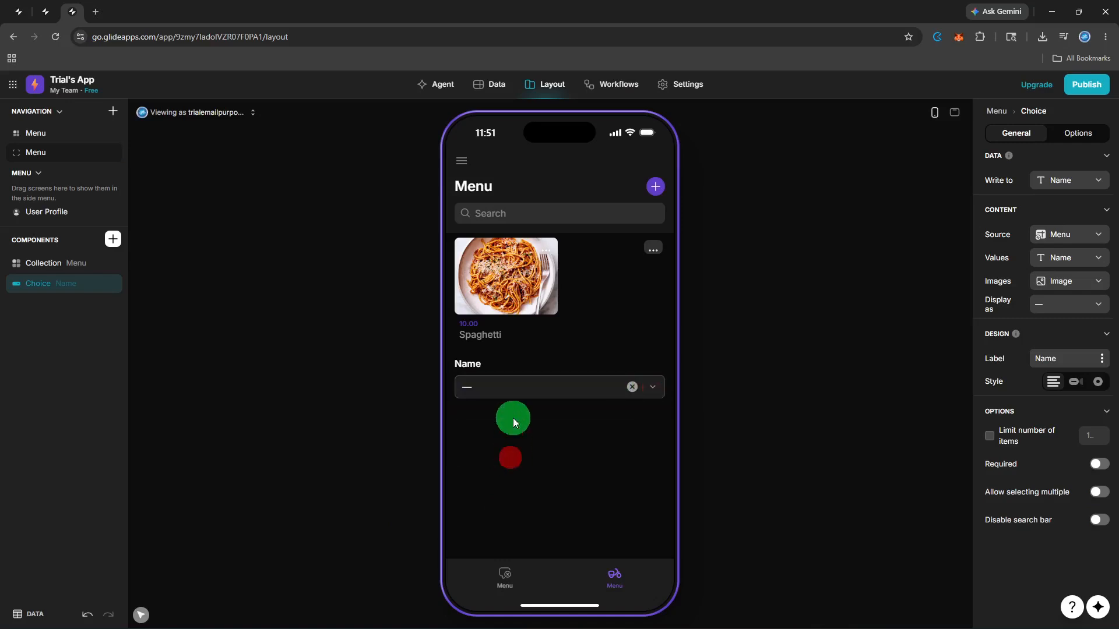
pyautogui.click(653, 389)
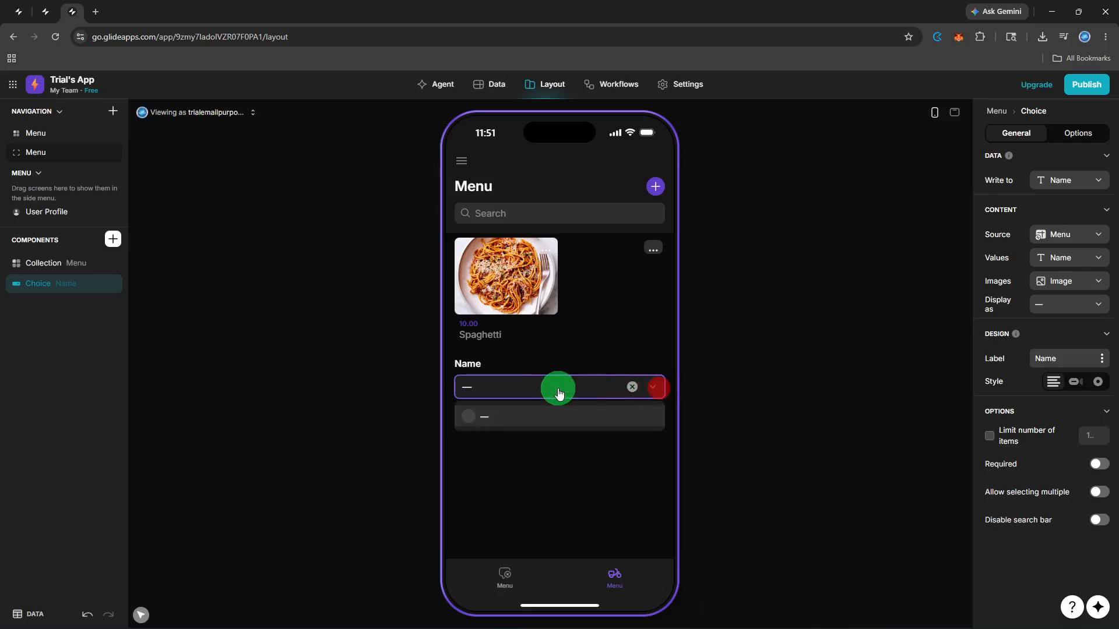
pyautogui.click(518, 420)
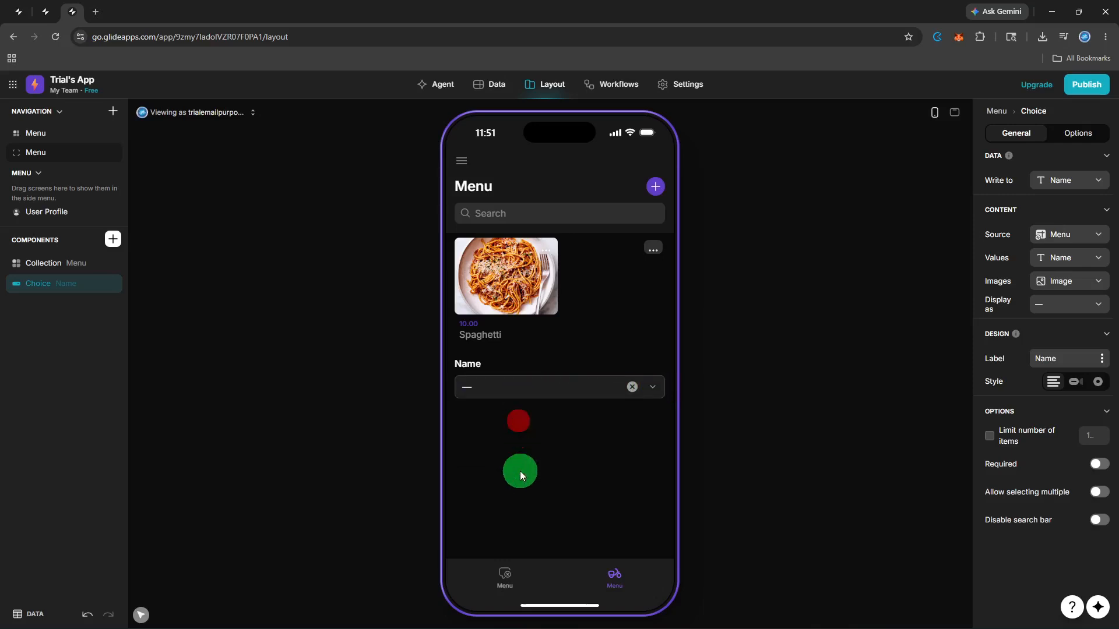
pyautogui.click(520, 485)
# Step: Change the app's access from Private to Public via the Publish flow
pyautogui.click(1086, 91)
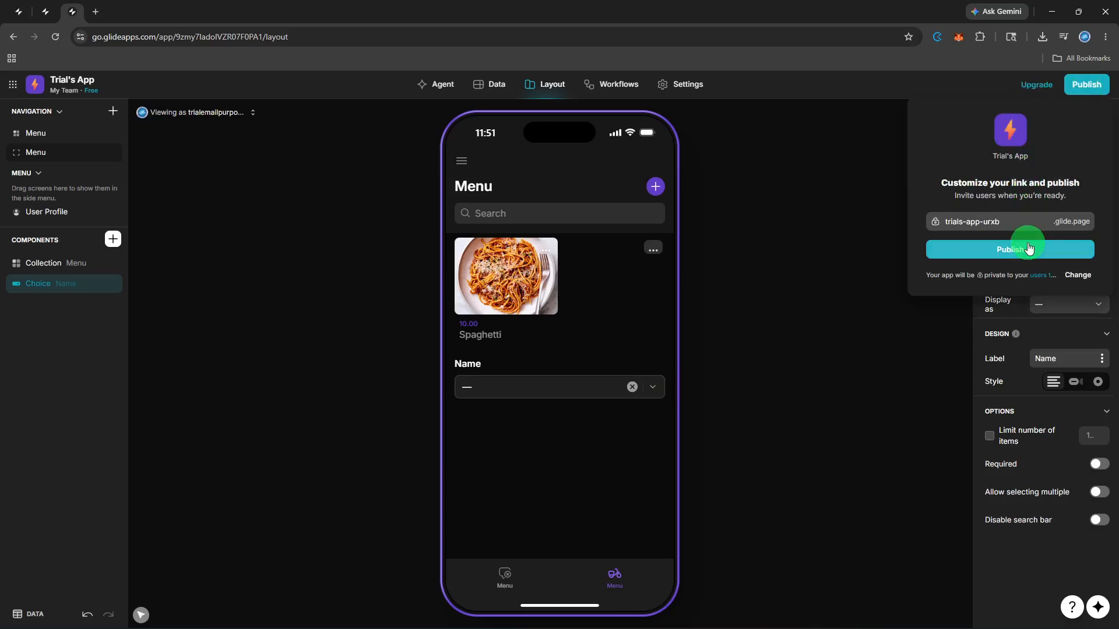
pyautogui.click(1070, 275)
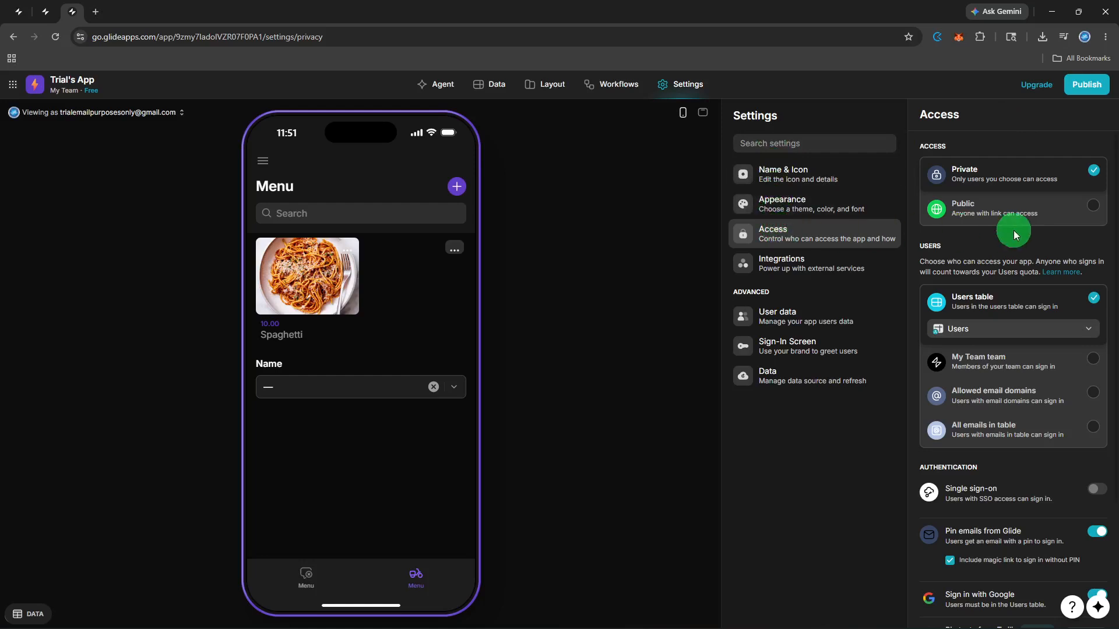
pyautogui.click(1087, 210)
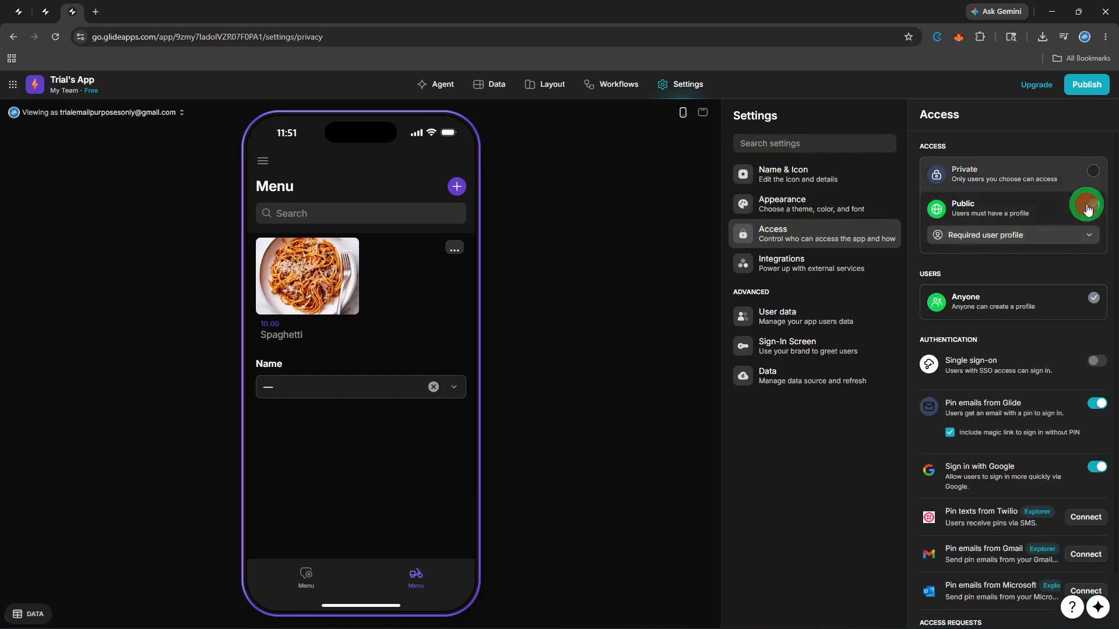